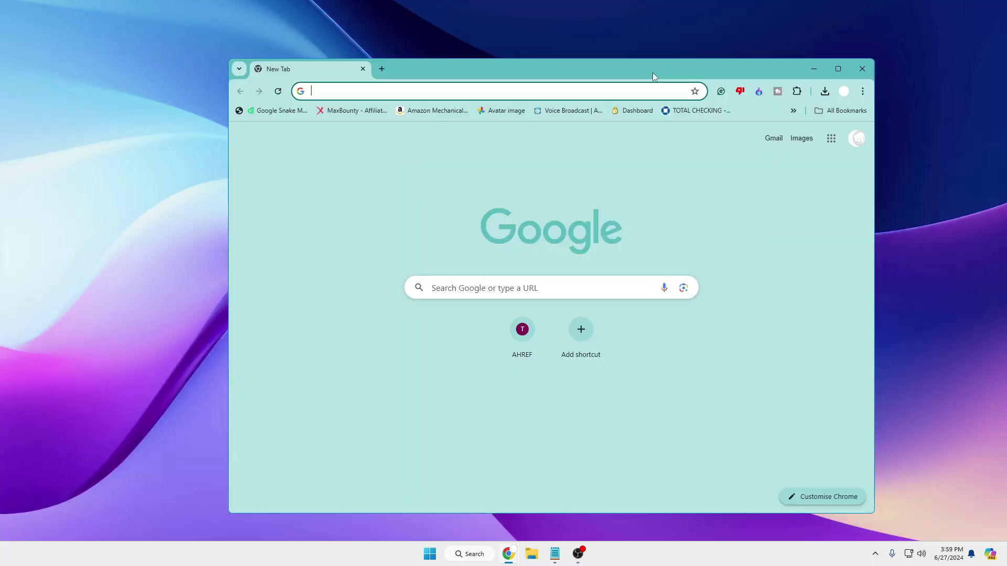
Search for 'windows 11 download iso' and open Microsoft's Windows 11 download page
type("windows 1")
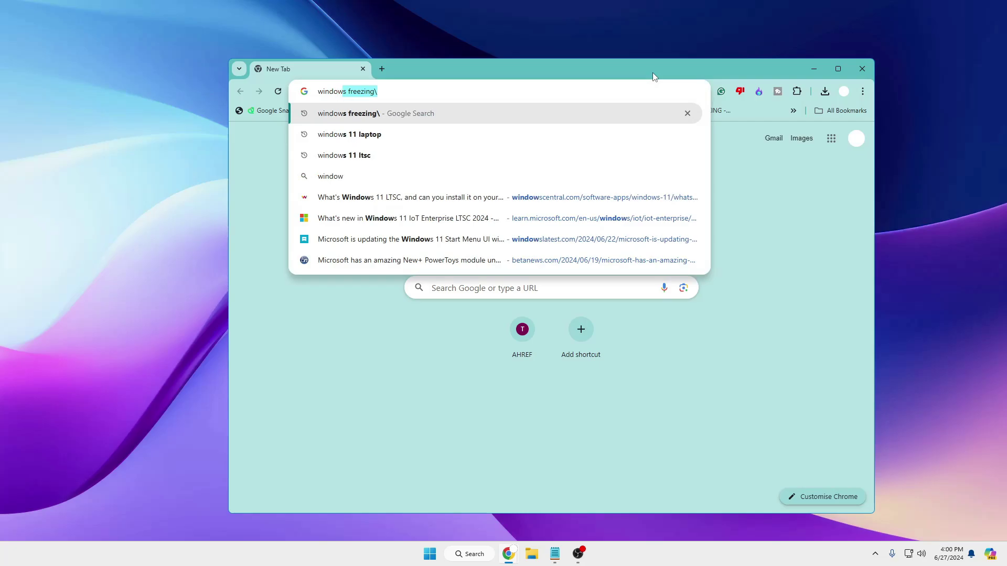
type("1 download ")
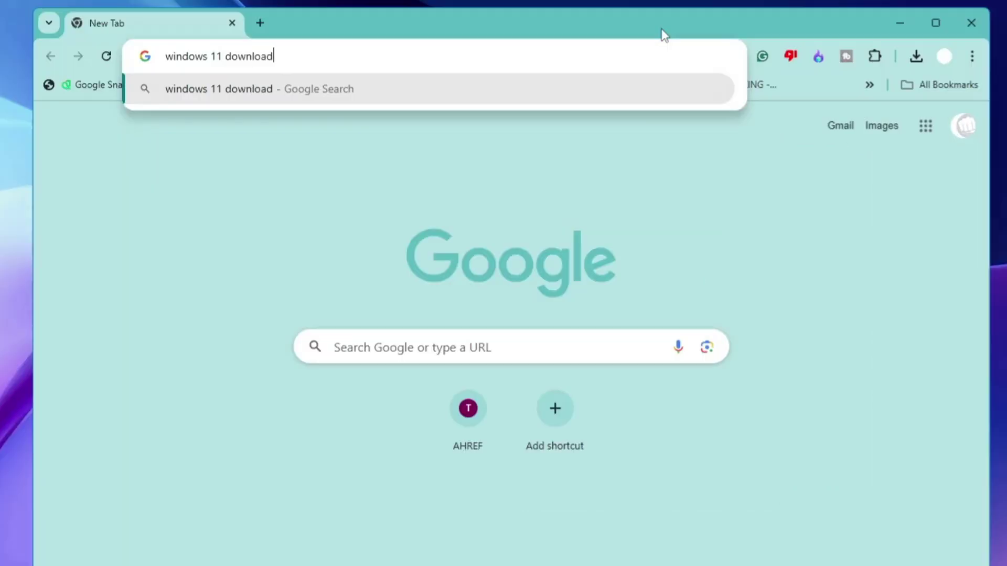
type("iso")
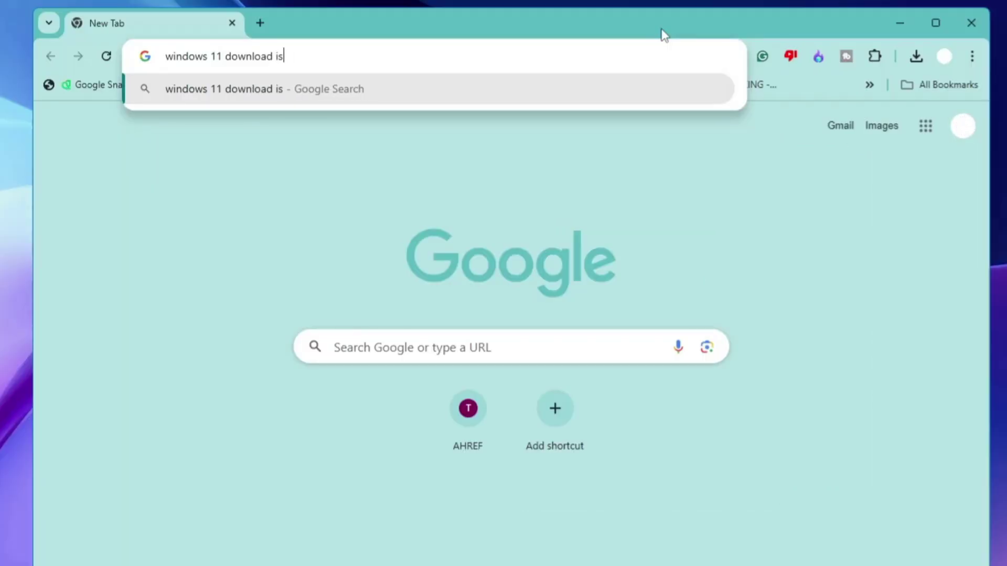
key("Return")
left_click(257, 288)
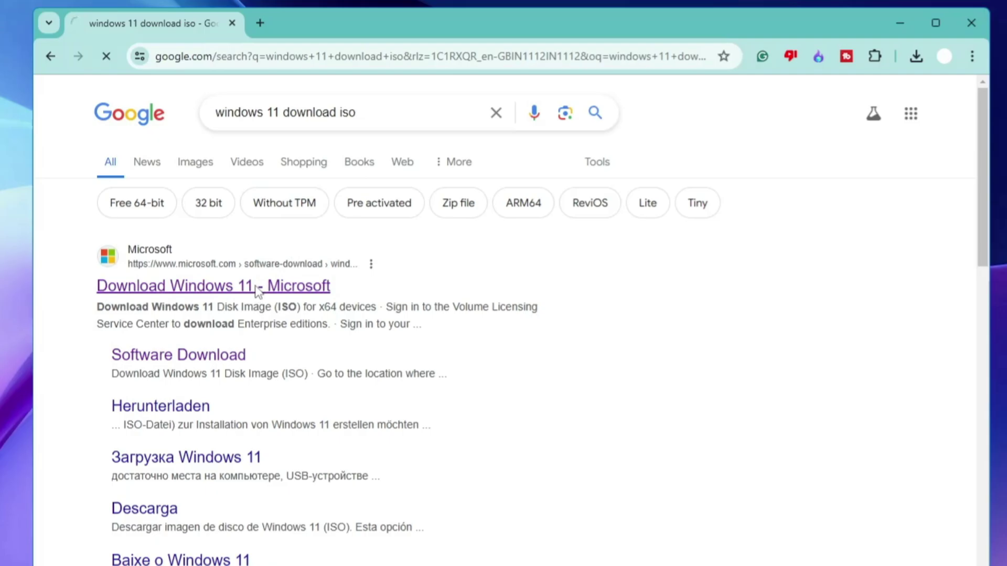
Download the English (United States) 64-bit Windows 11 ISO and check it in the downloads list
scroll(210, 325, "down", 15)
left_click(164, 356)
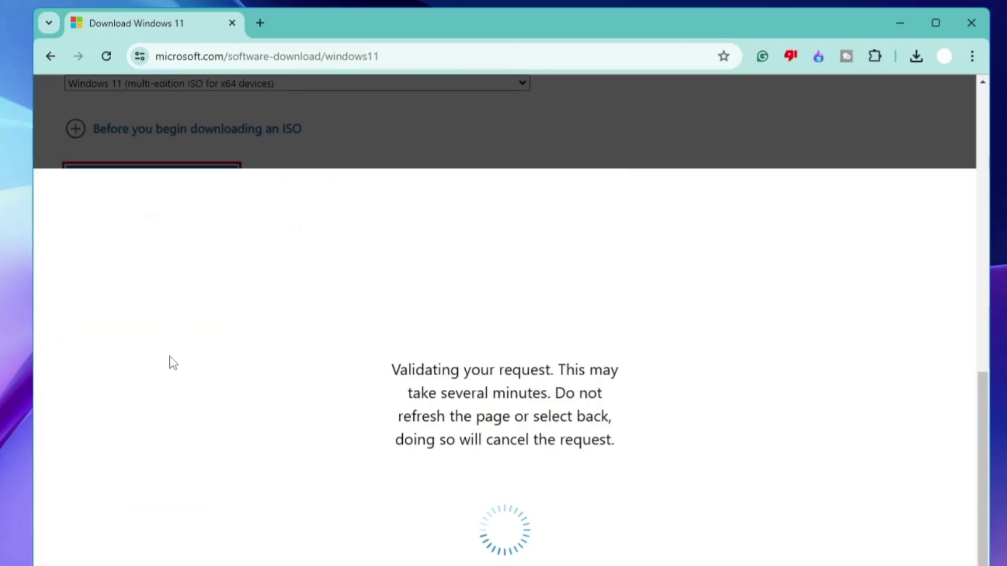
left_click(229, 362)
left_click(105, 517)
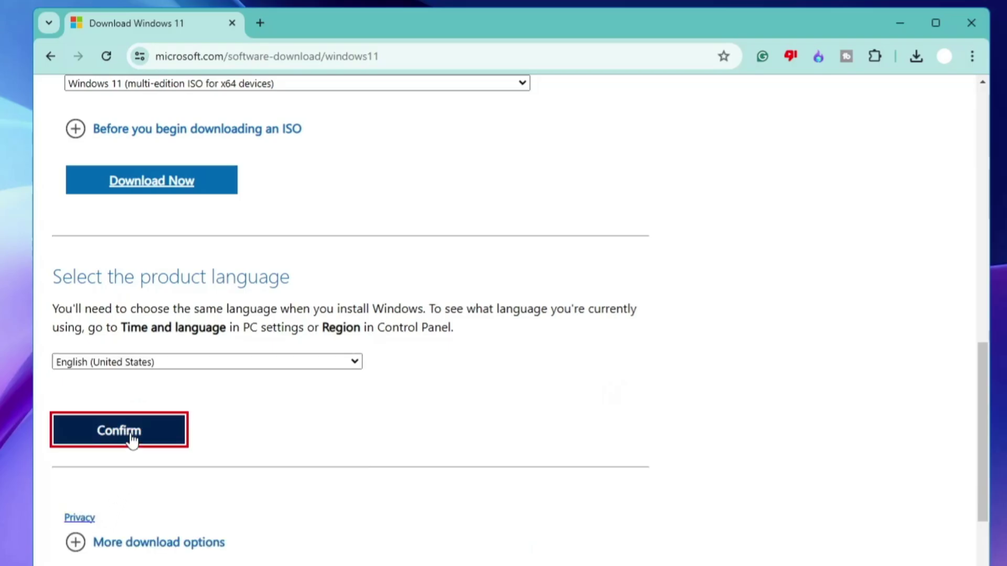
left_click(131, 439)
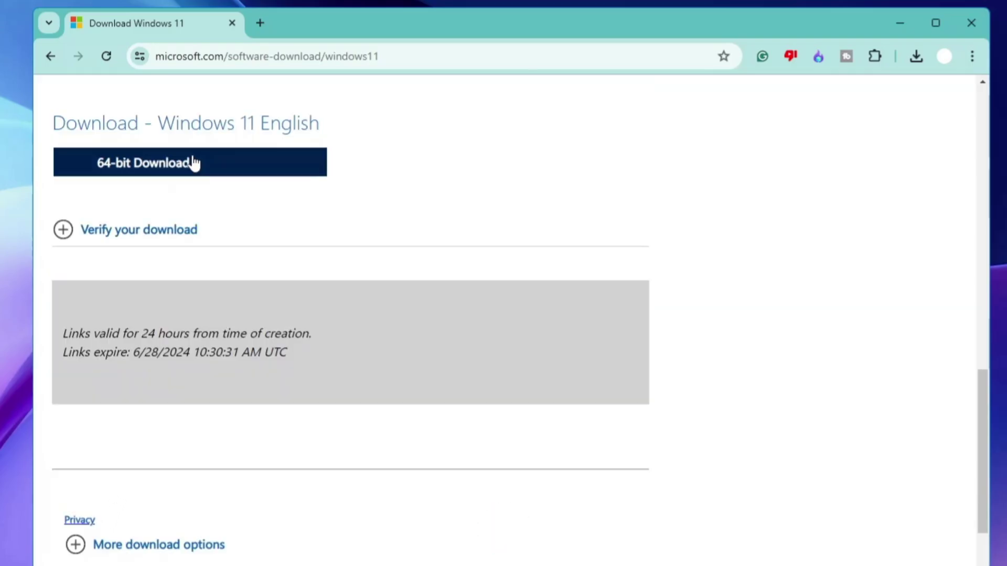
left_click(193, 164)
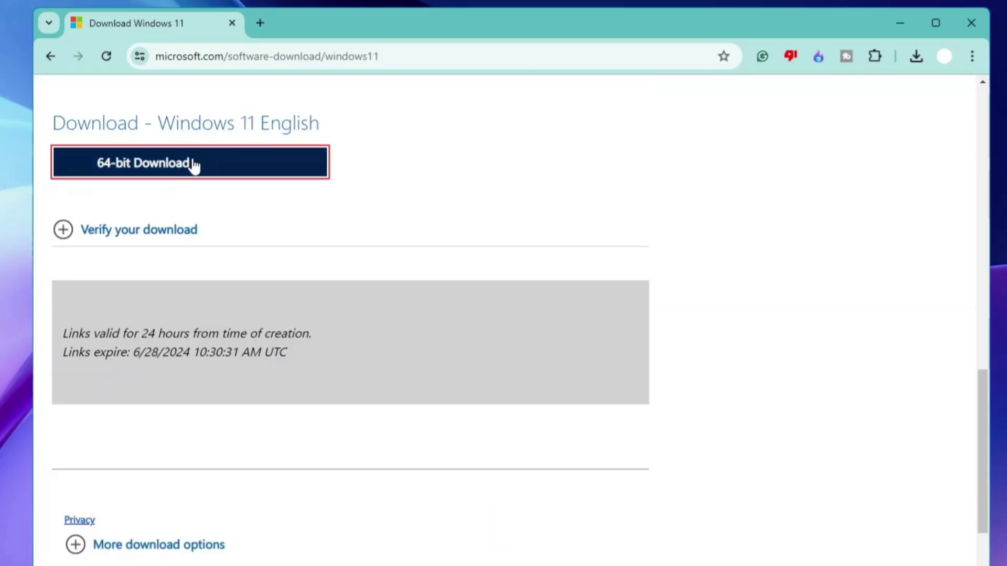
left_click(919, 65)
mouse_move(748, 142)
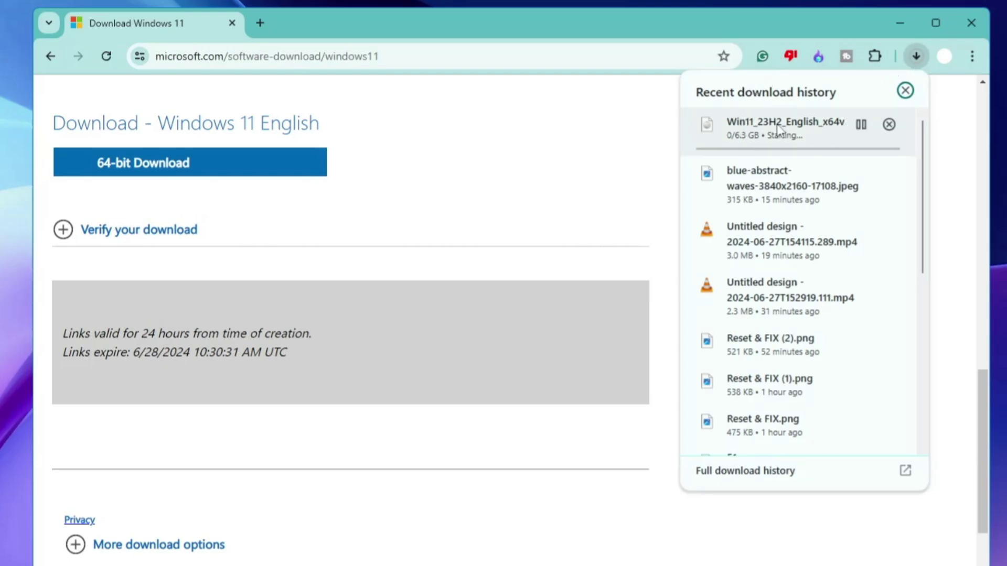
Go to rufus.ie/en/ in a new tab and find the download links
left_click(258, 30)
type("rufus")
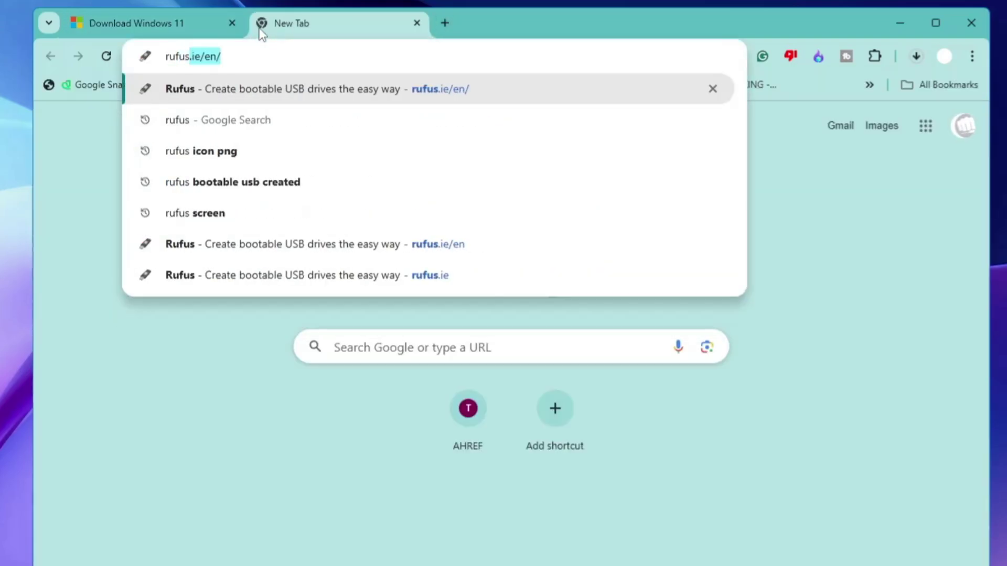
key("Return")
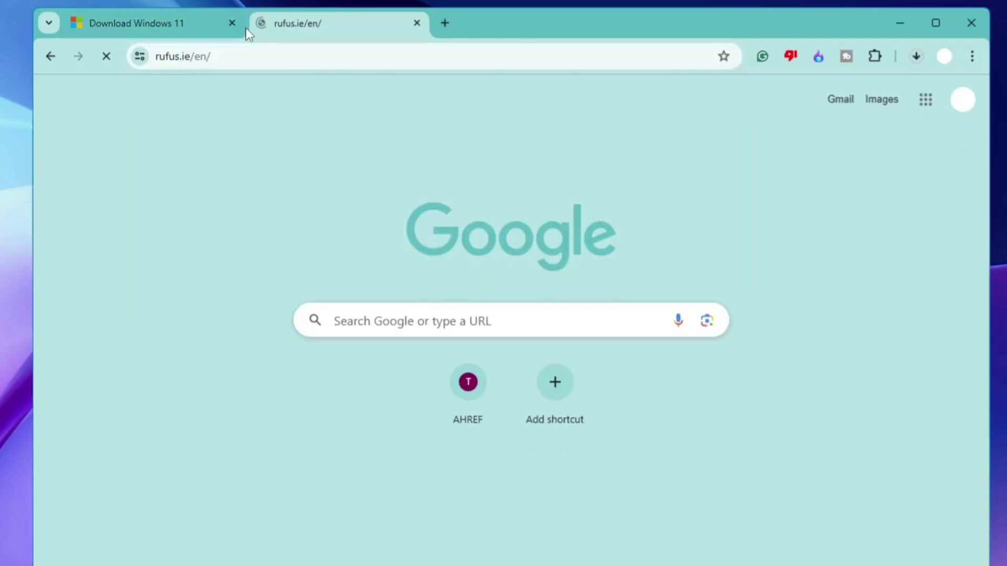
scroll(316, 267, "down", 15)
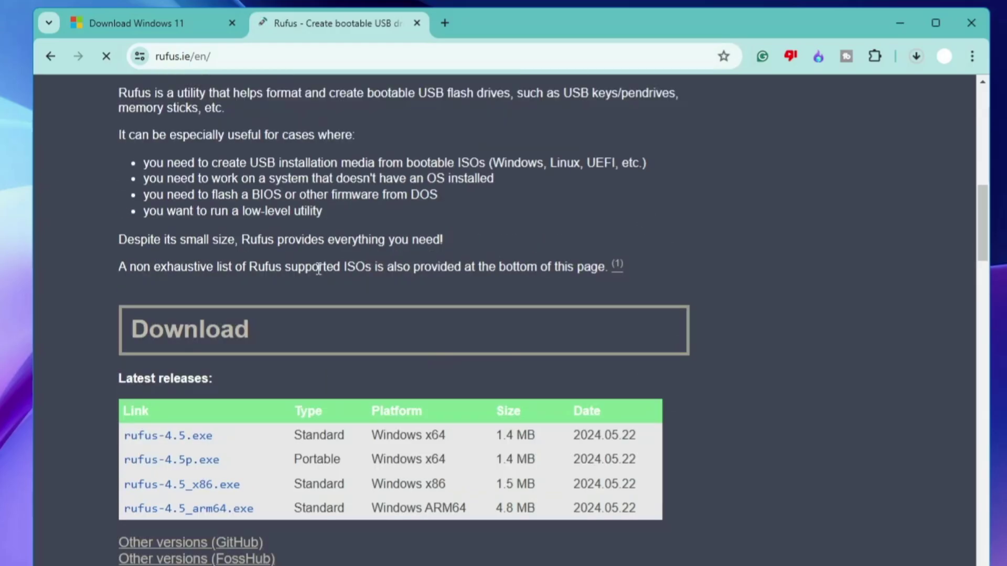
scroll(318, 269, "down", 3)
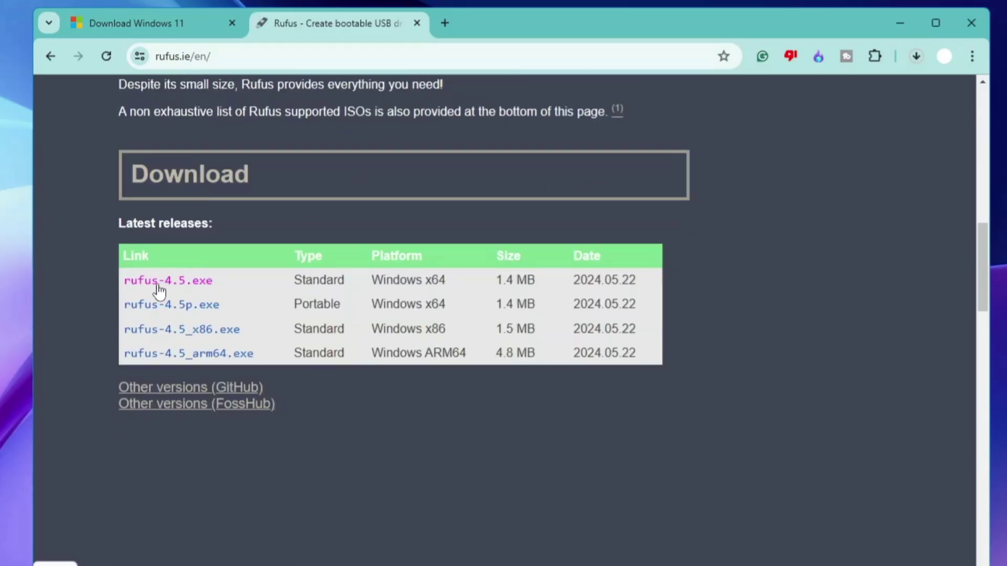
Download rufus-4.5.exe, dismiss the ad, and cancel the Windows 11 ISO download
left_click(188, 287)
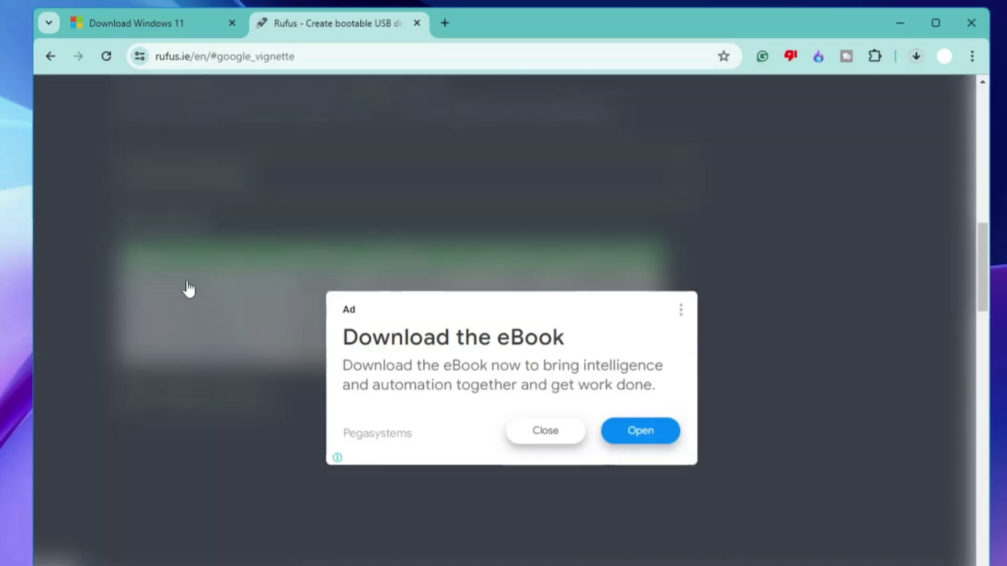
left_click(553, 434)
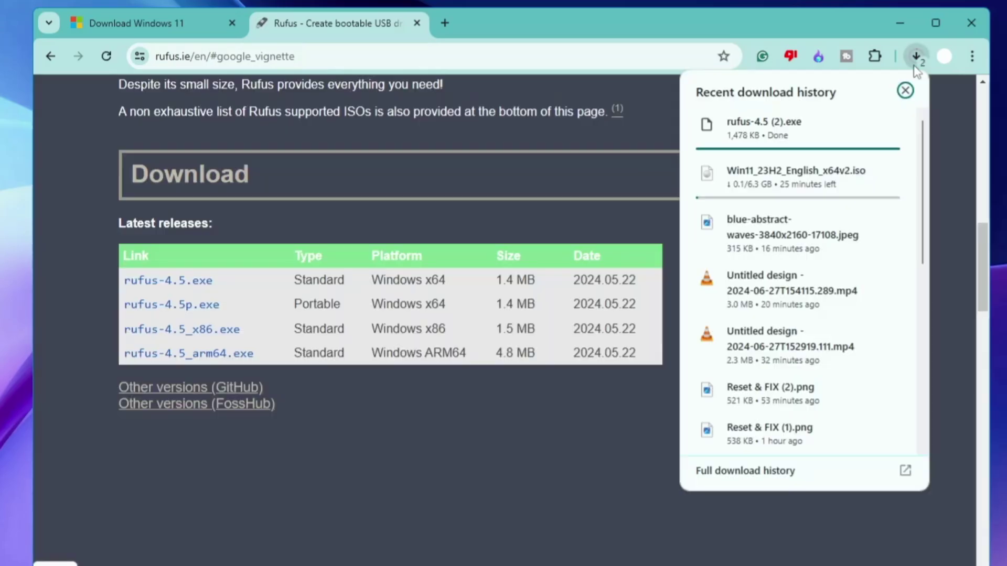
mouse_move(779, 187)
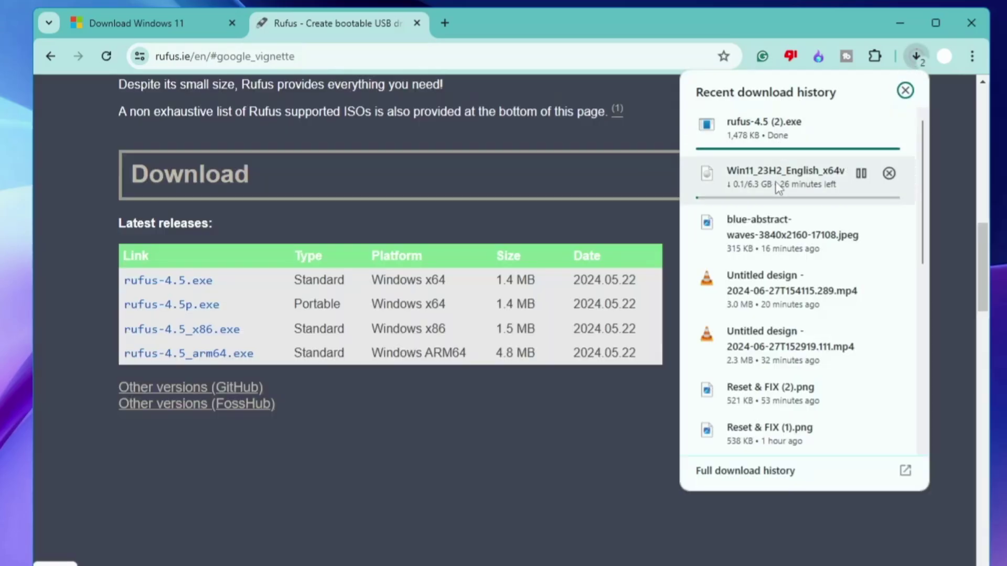
left_click(889, 167)
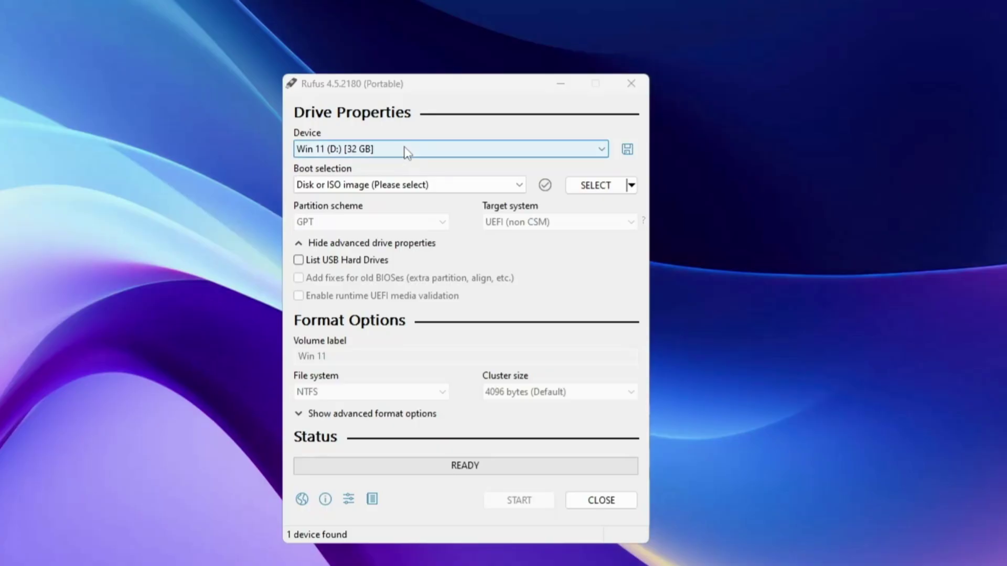
Keep Win 11 (D:) 32 GB as the target and load Win10_22H2_English_x64v1.iso
left_click(404, 150)
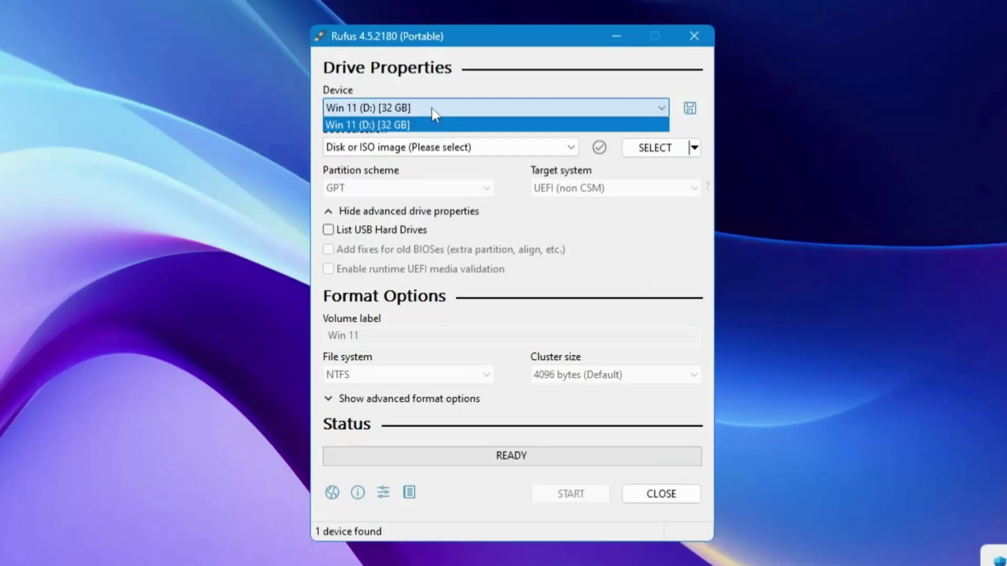
left_click(398, 129)
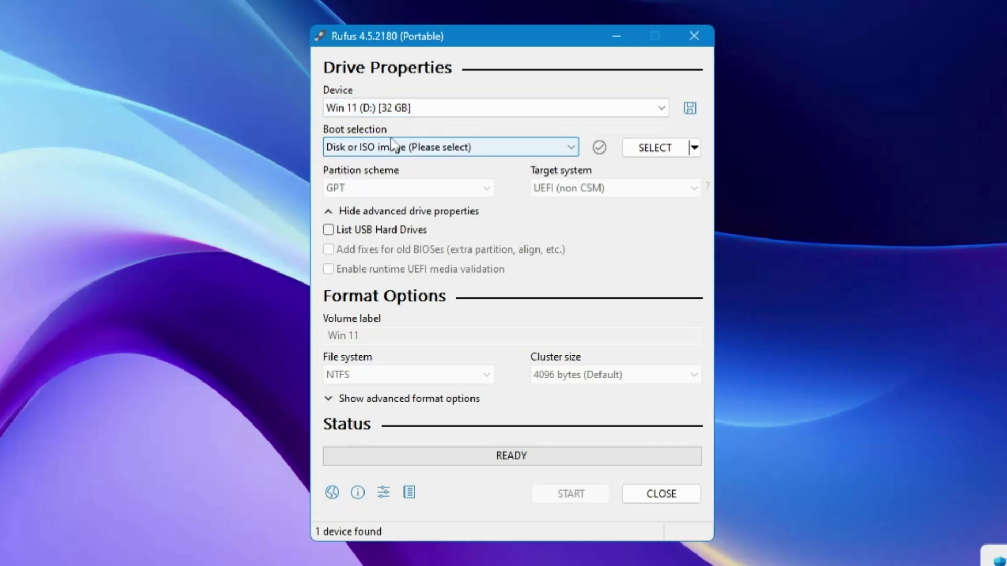
left_click(668, 148)
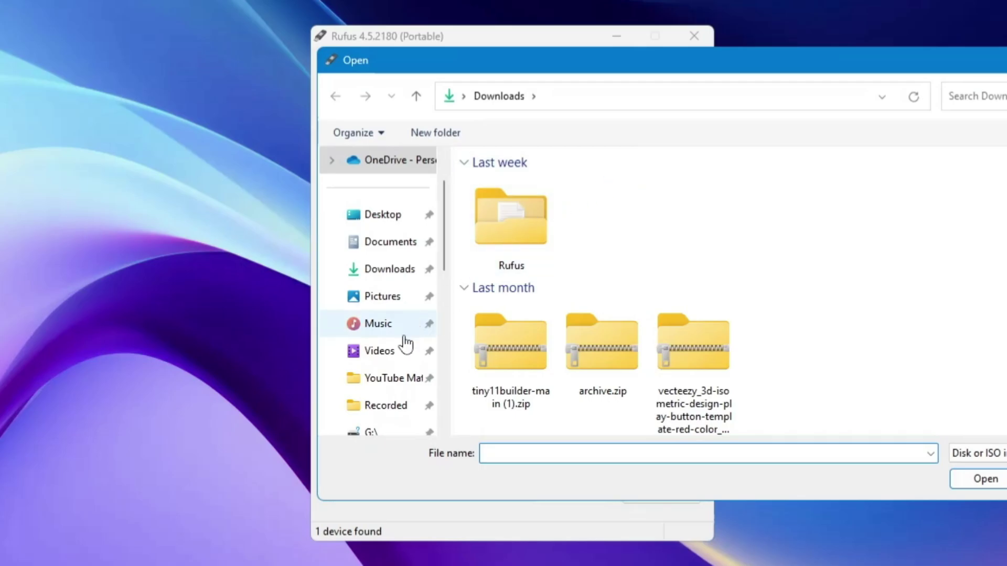
scroll(405, 344, "down", 5)
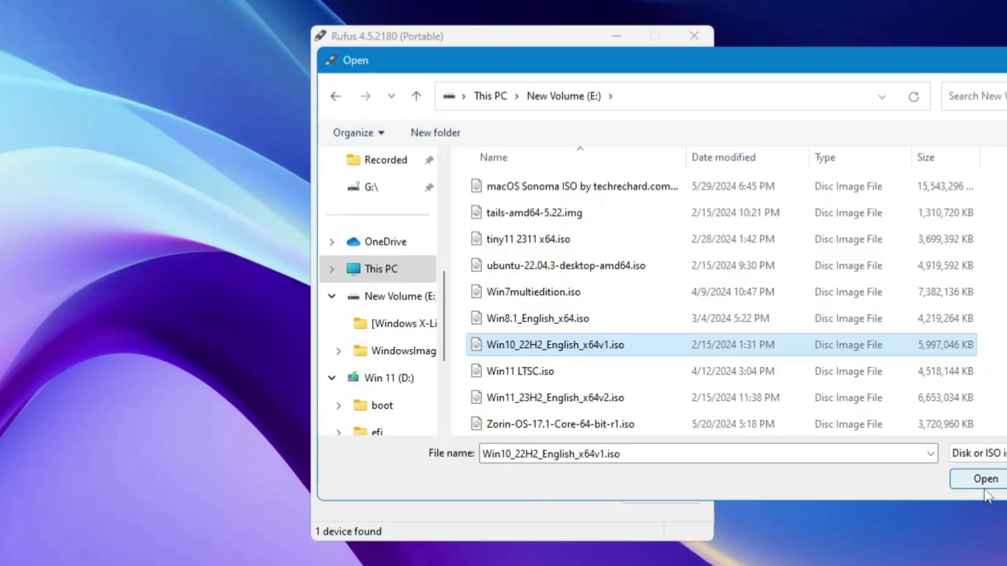
left_click(984, 487)
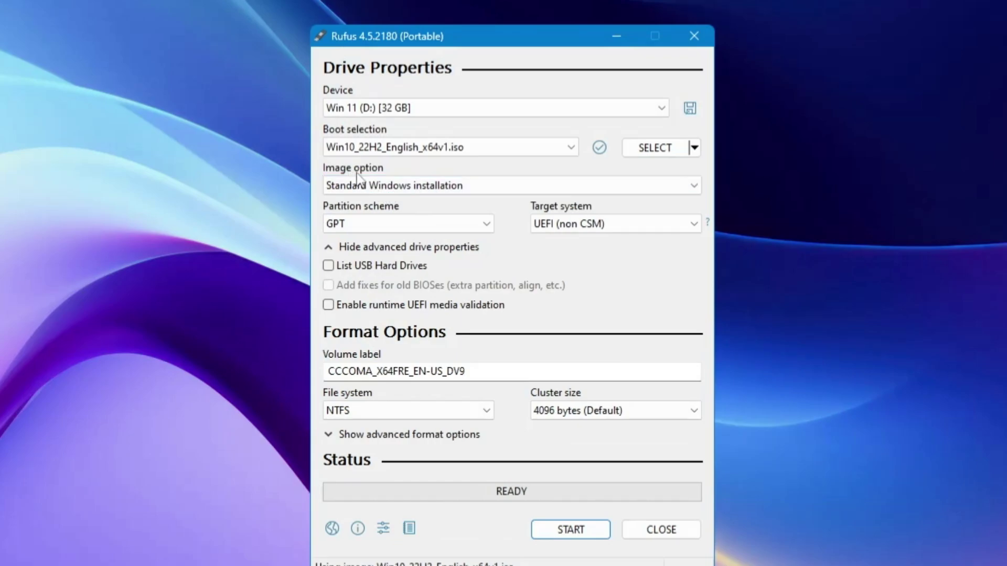
Set the image option to Windows To Go
mouse_move(383, 187)
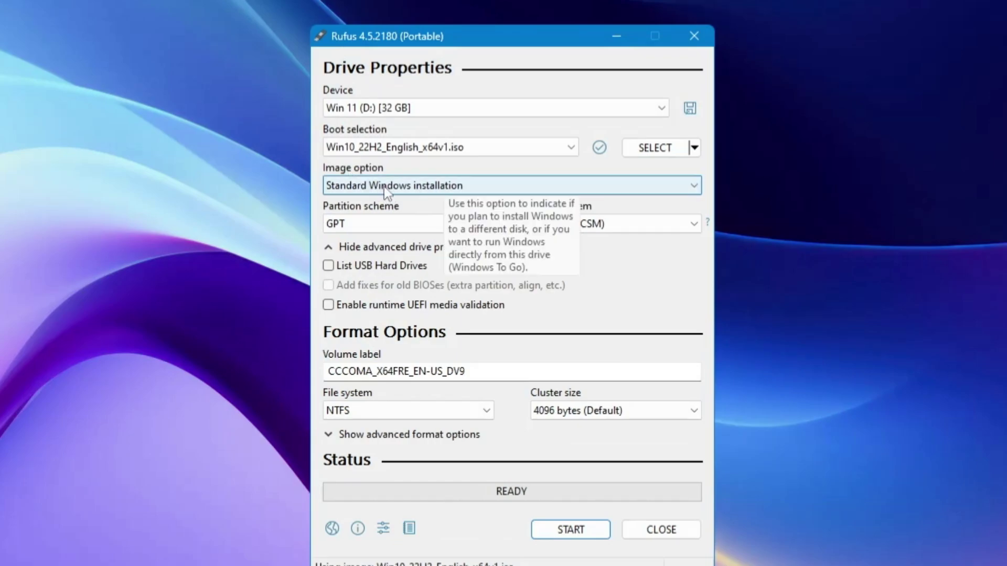
left_click(485, 185)
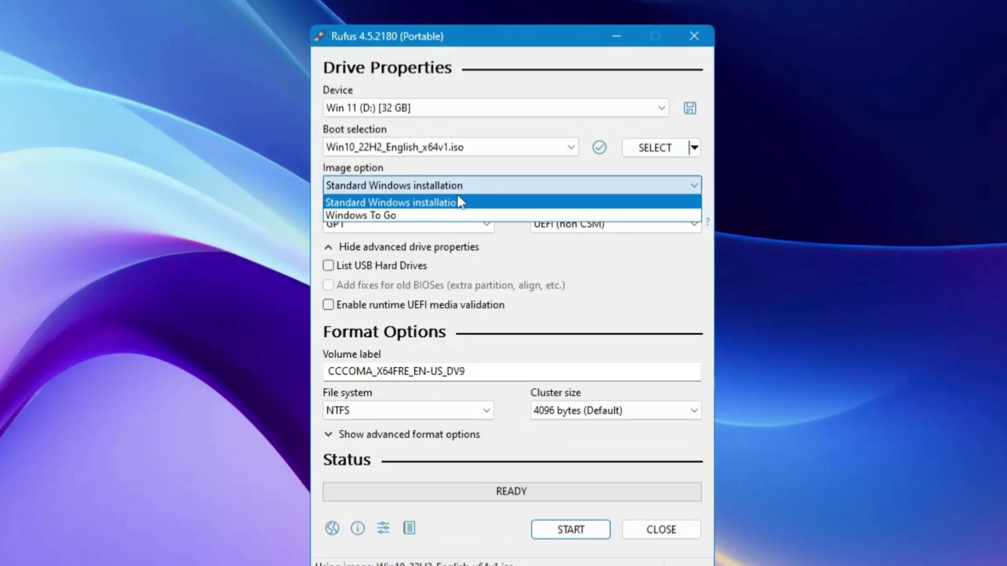
left_click(388, 217)
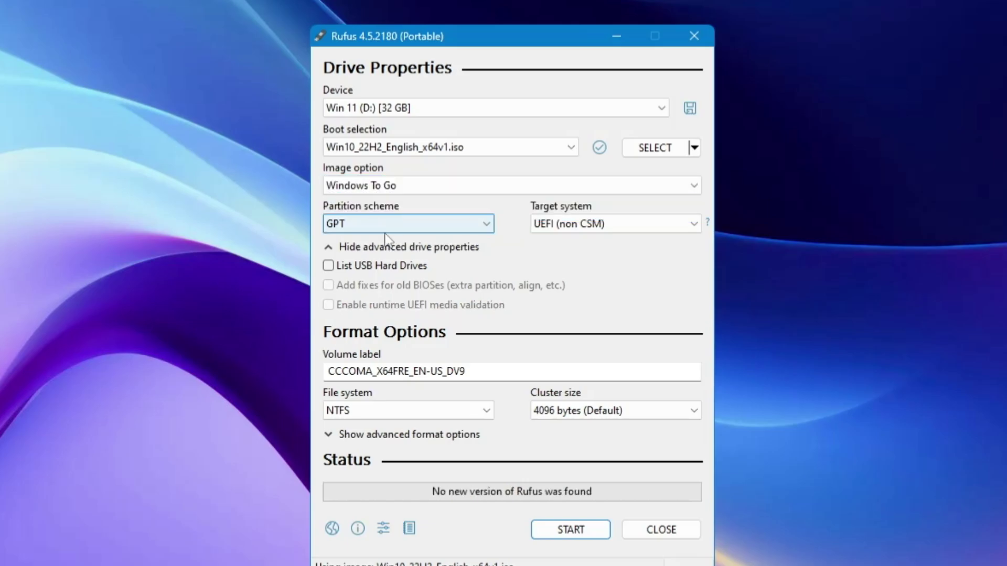
Start writing and choose Windows 10 Pro as the edition
left_click(572, 536)
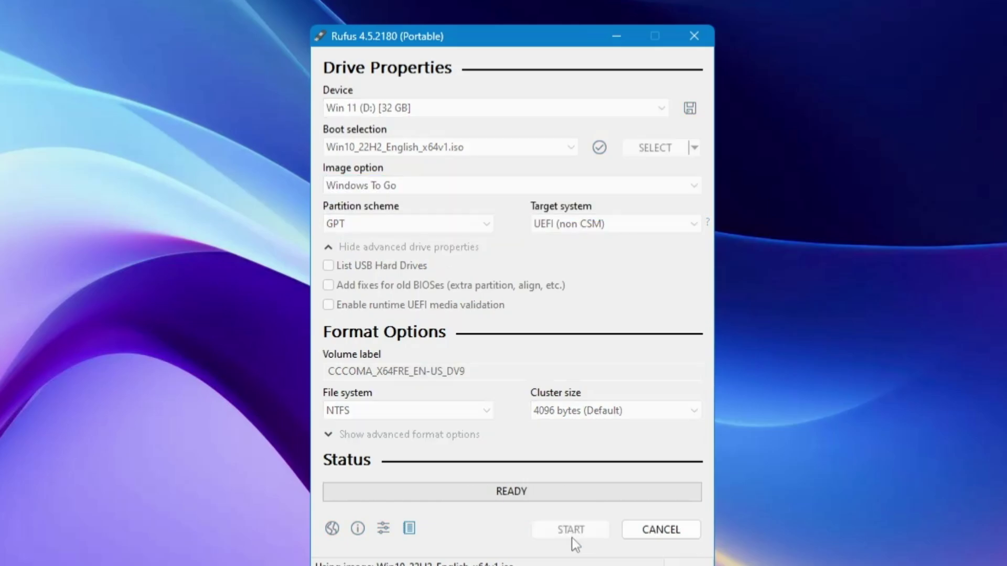
left_click_drag(512, 220, 502, 138)
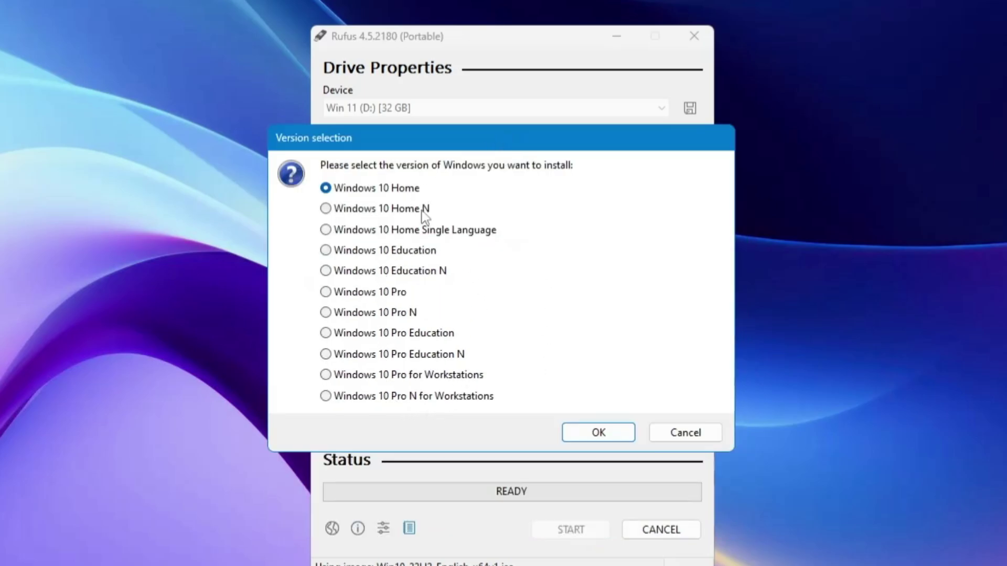
left_click(370, 297)
left_click(596, 438)
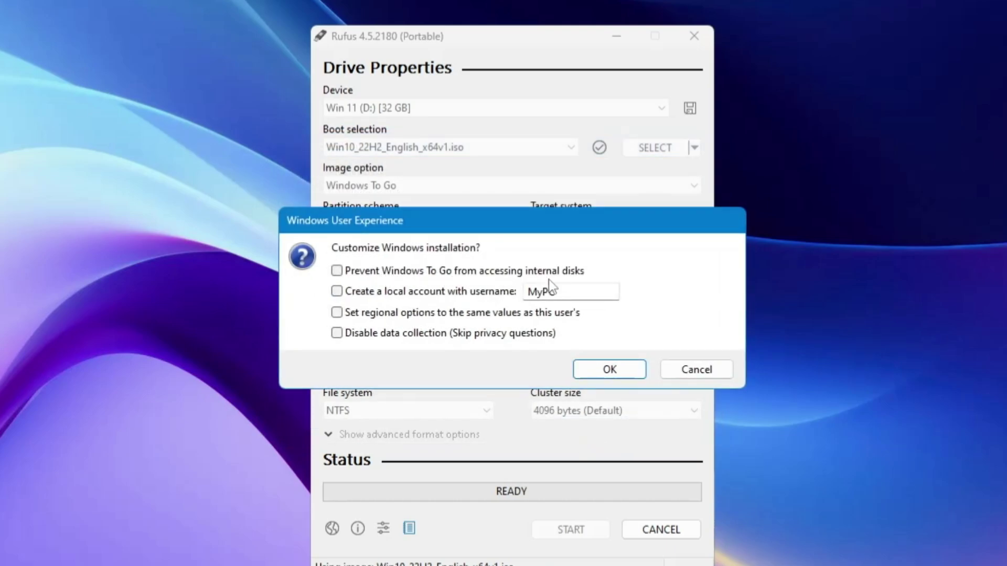
Enable a local account, disable data collection, and accept the format and data-loss warnings
left_click(393, 296)
left_click(396, 340)
left_click(624, 373)
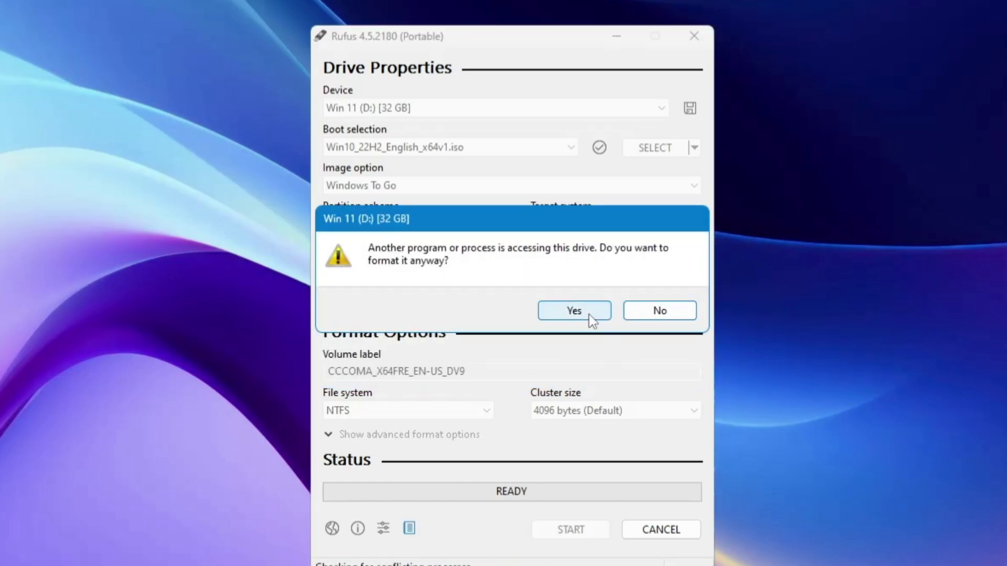
left_click(590, 312)
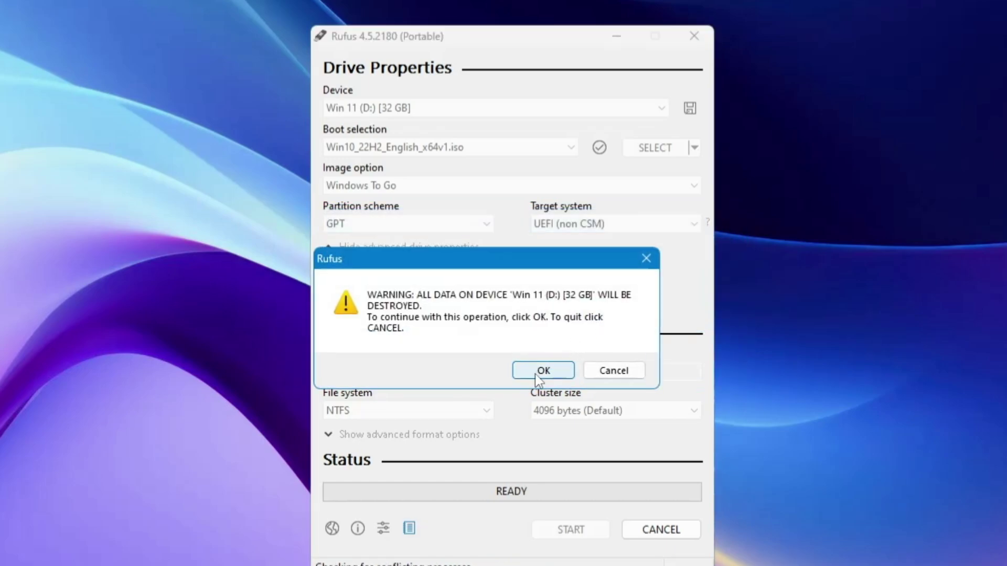
key("Return")
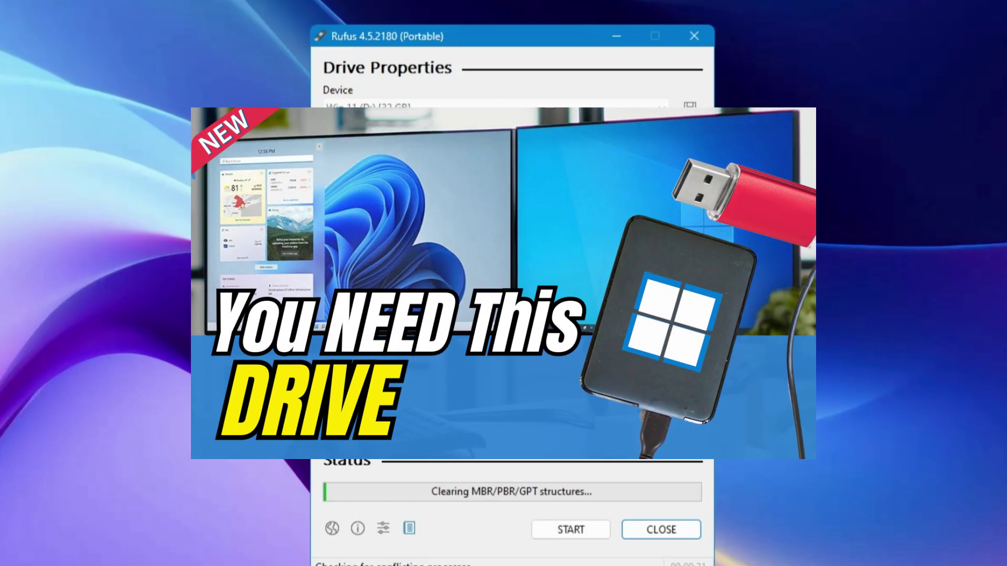
Dismiss the Rufus message box
left_click(640, 311)
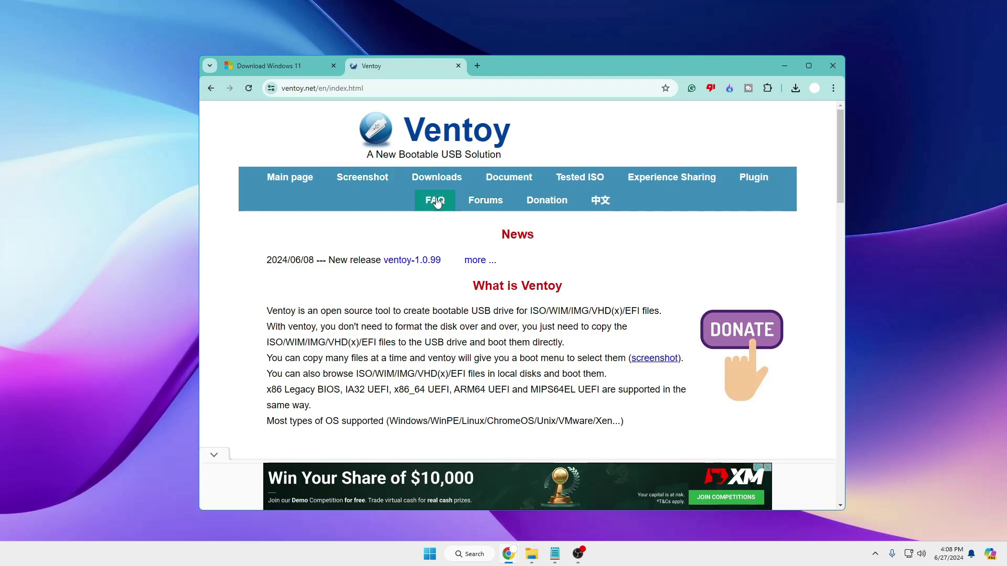
Download ventoy-1.0.99-windows.zip via ventoy.net's Downloads page and SourceForge's latest-version link
left_click(444, 177)
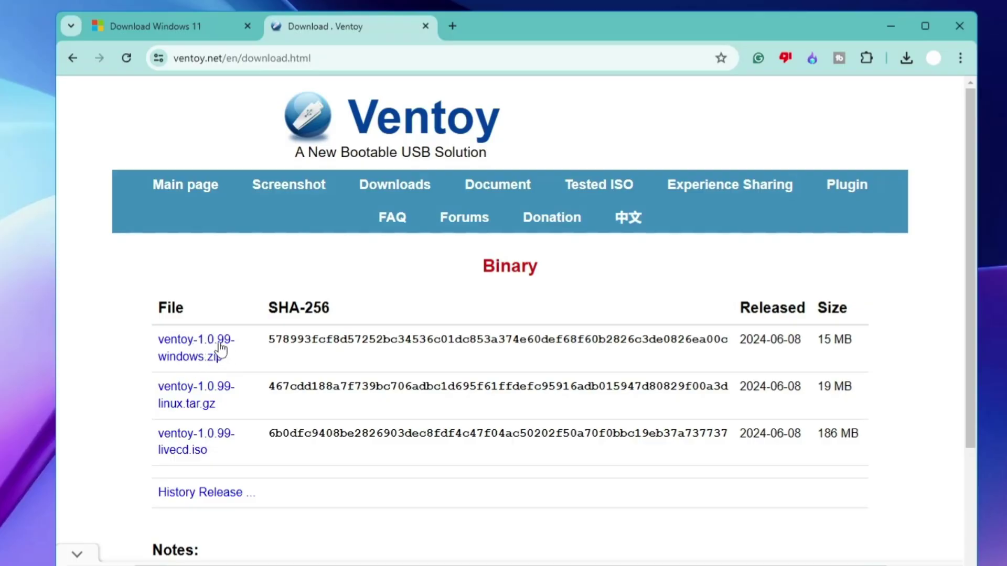
left_click(216, 345)
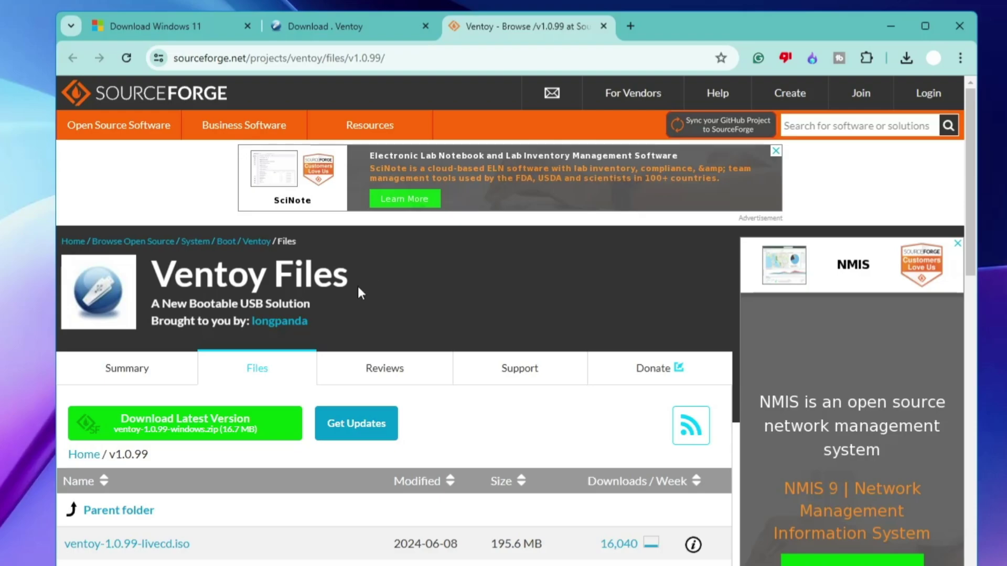
left_click(187, 433)
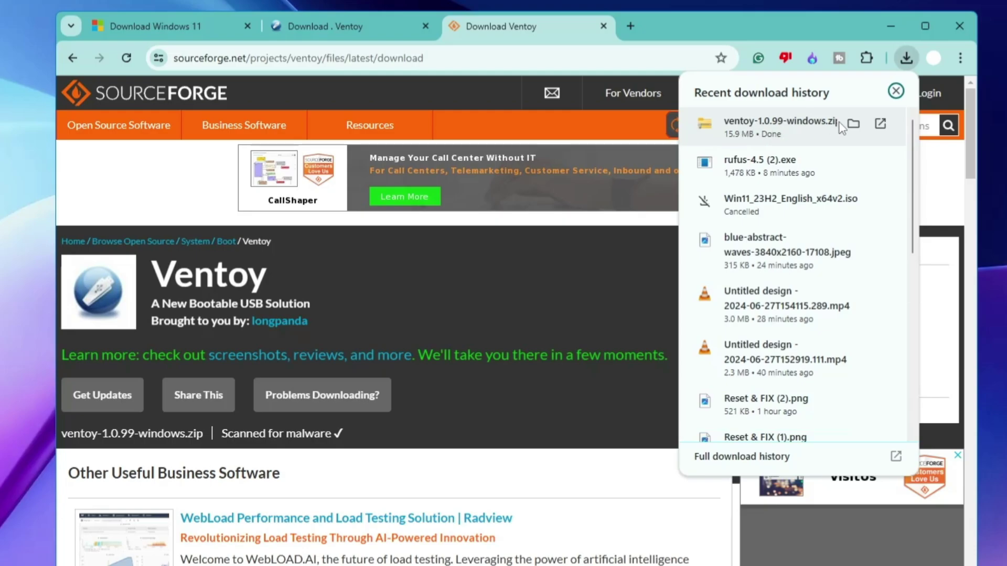
Extract all files from the ventoy zip into its suggested folder
left_click(853, 123)
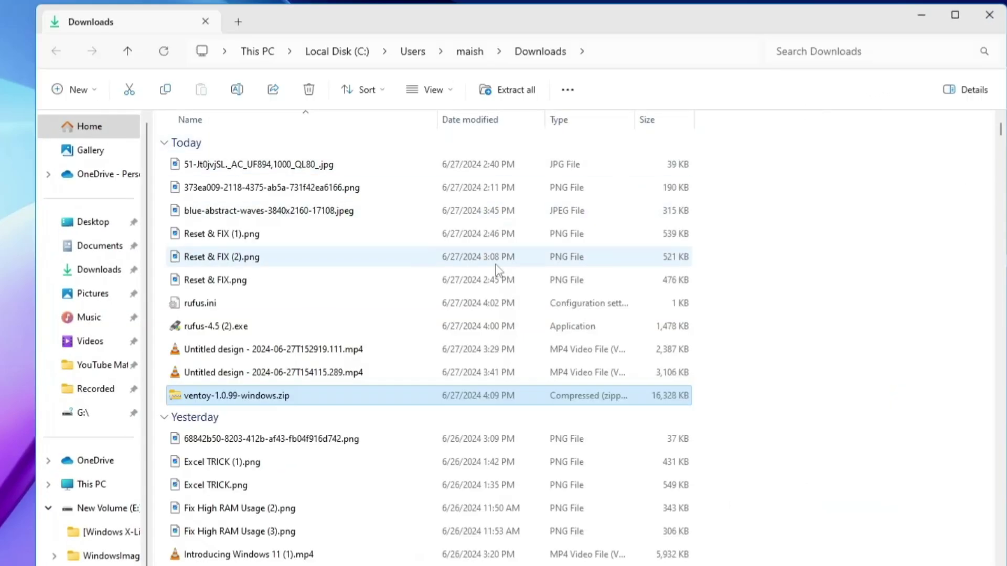
right_click(317, 402)
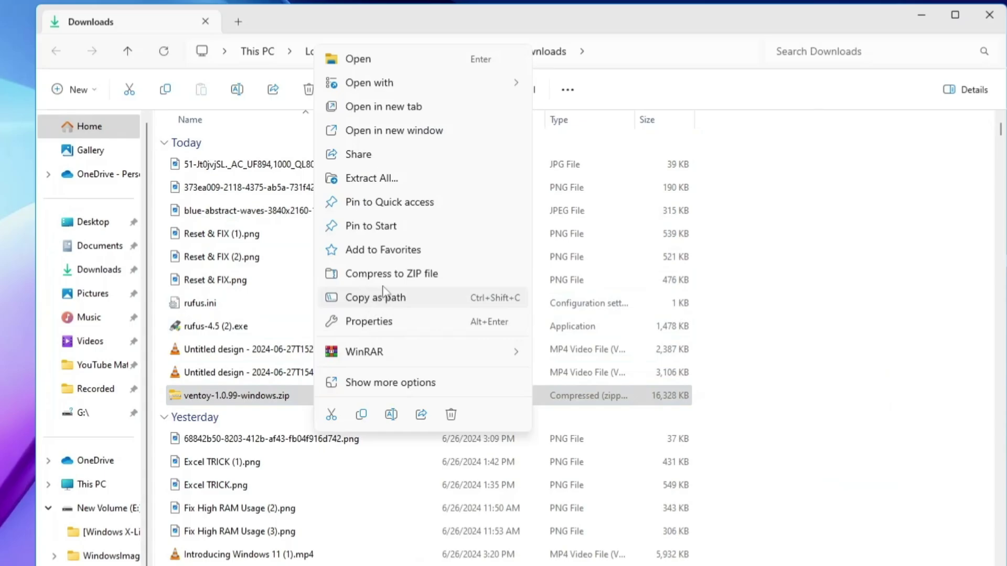
left_click(402, 179)
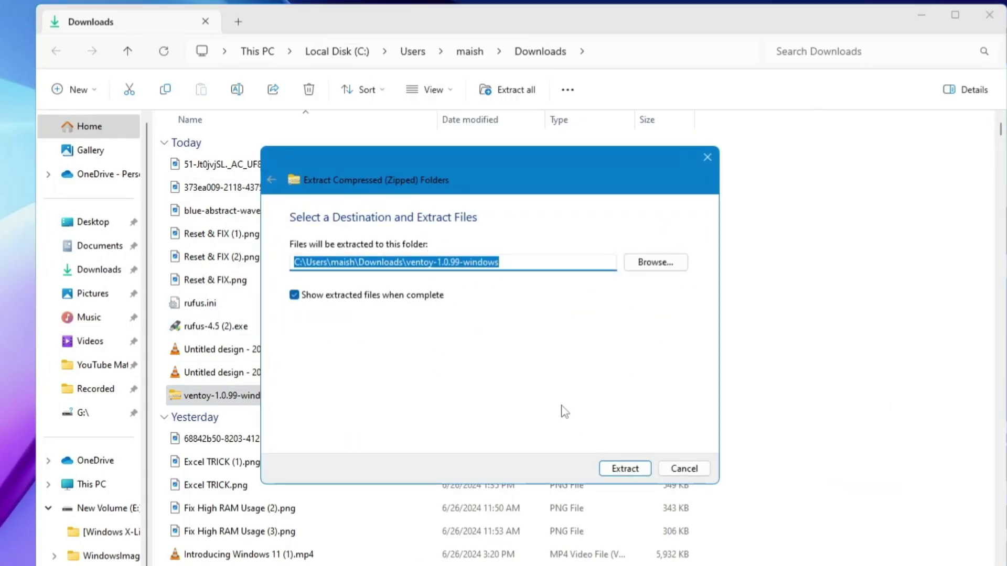
left_click(629, 469)
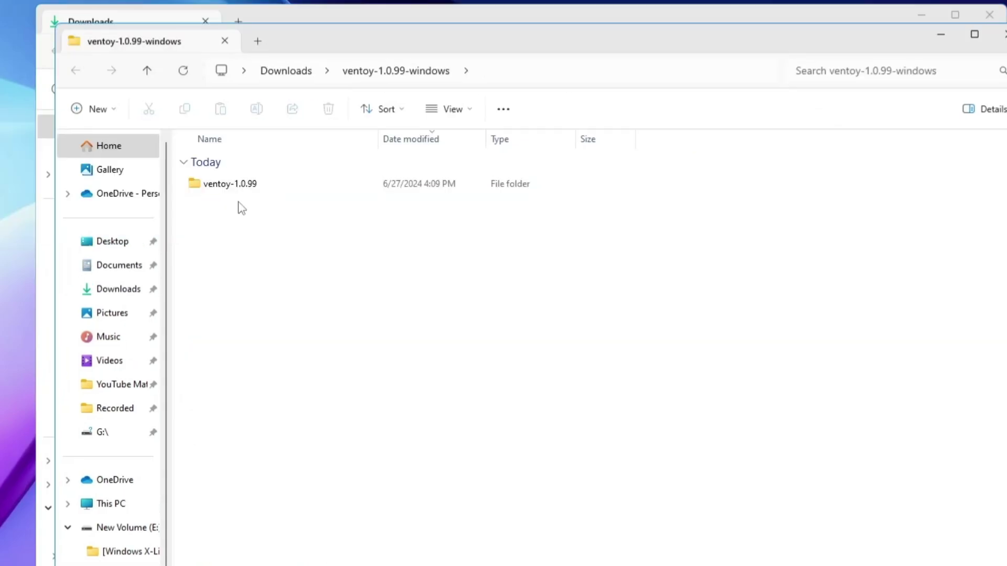
Run Ventoy2Disk.exe from the ventoy-1.0.99 folder as administrator
double_click(243, 187)
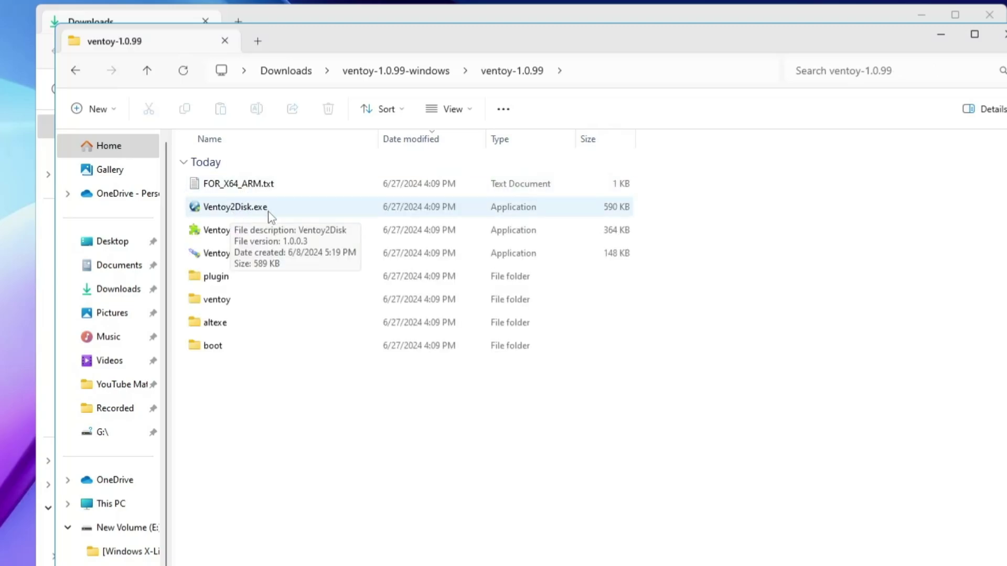
right_click(271, 213)
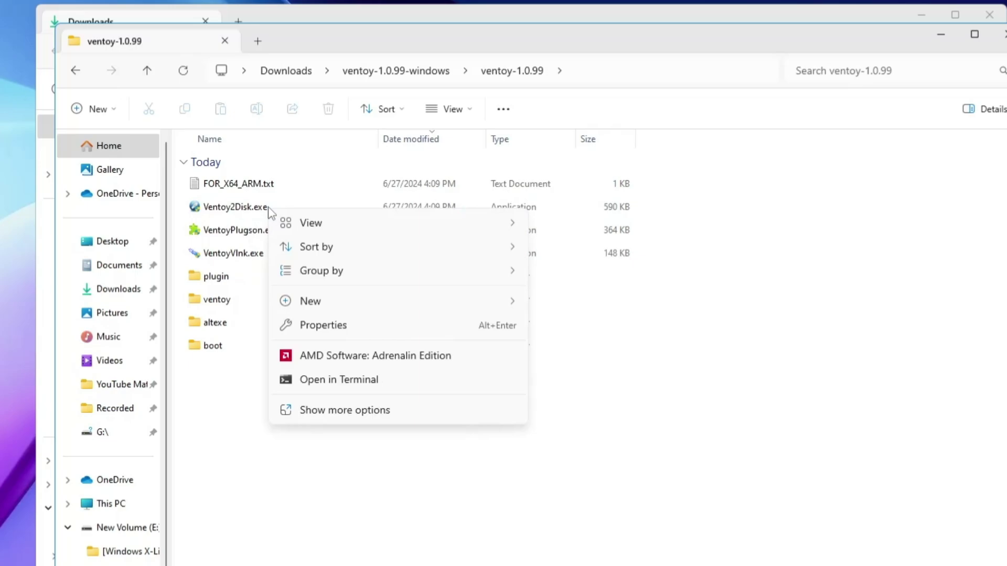
right_click(268, 208)
left_click(307, 304)
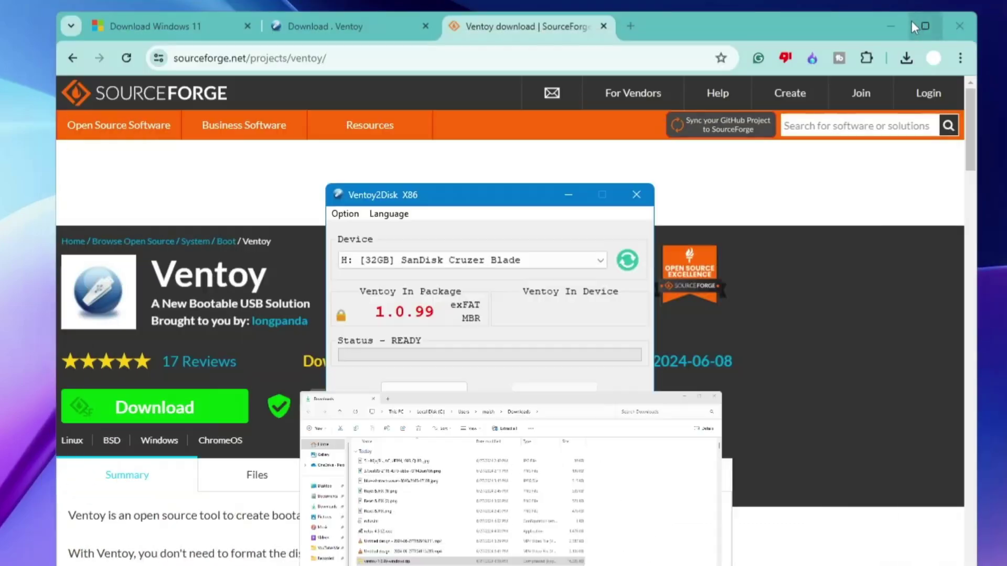
Bring Ventoy2Disk forward and select the H: 32GB SanDisk Cruzer Blade as the device
left_click(896, 24)
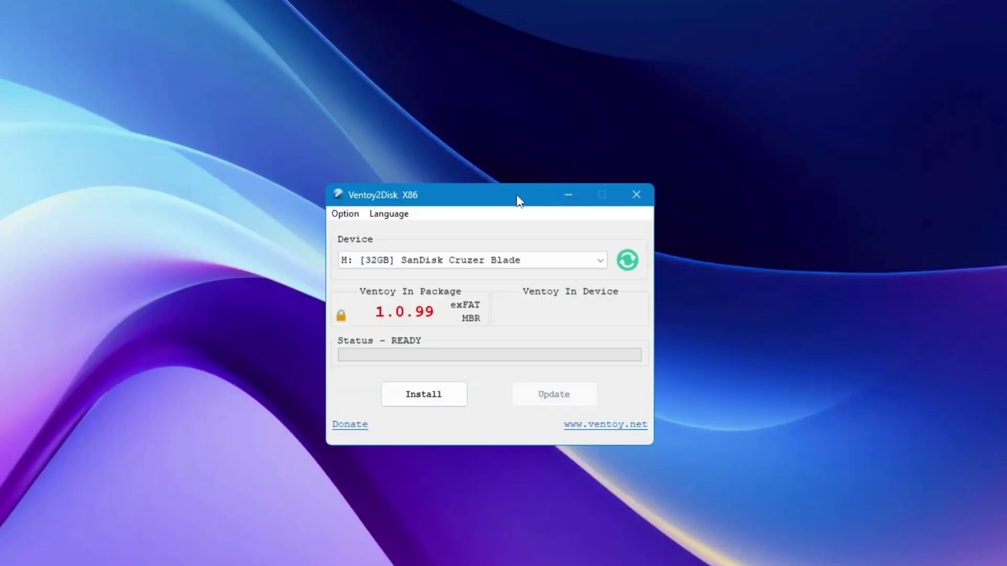
left_click_drag(517, 200, 521, 180)
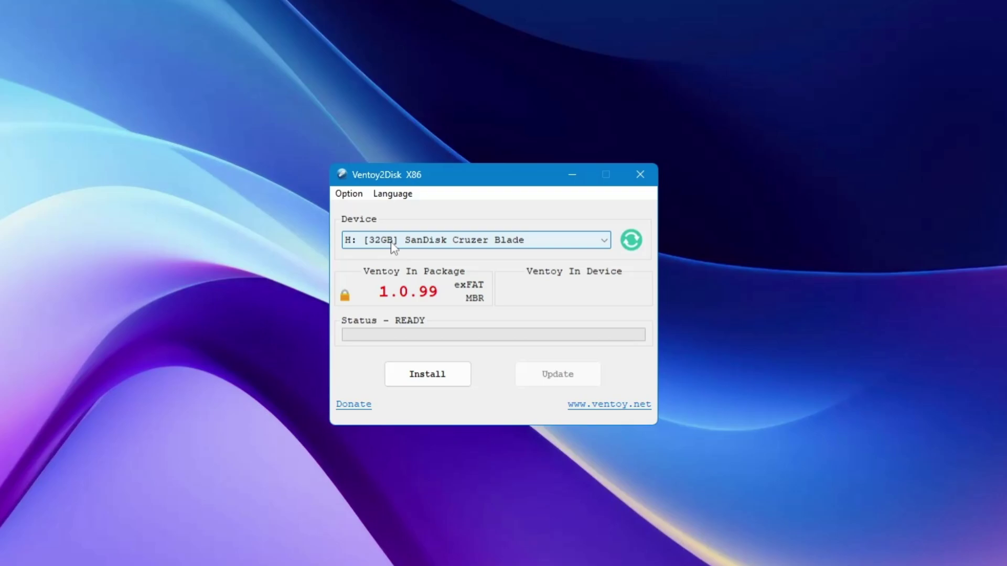
left_click(542, 245)
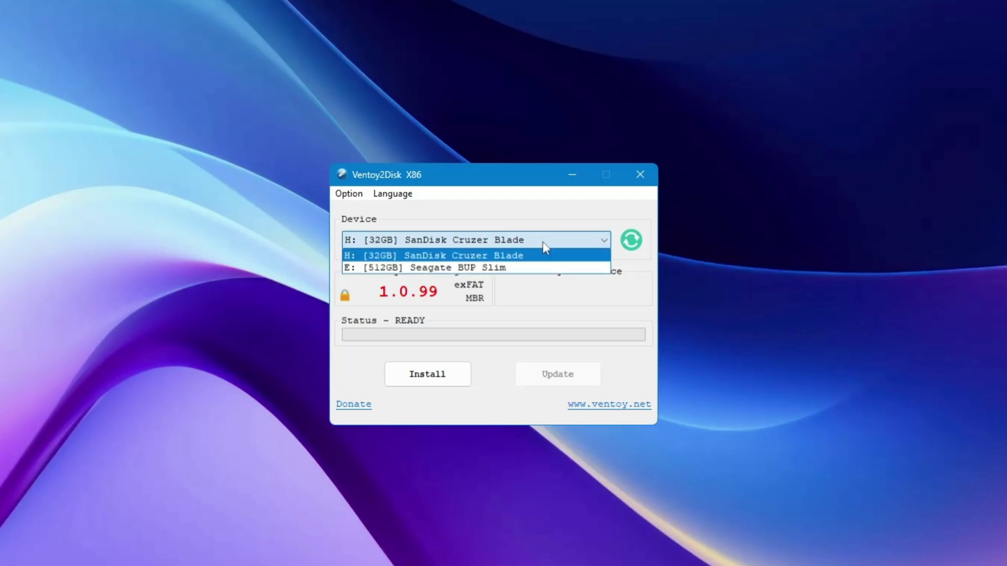
left_click(416, 256)
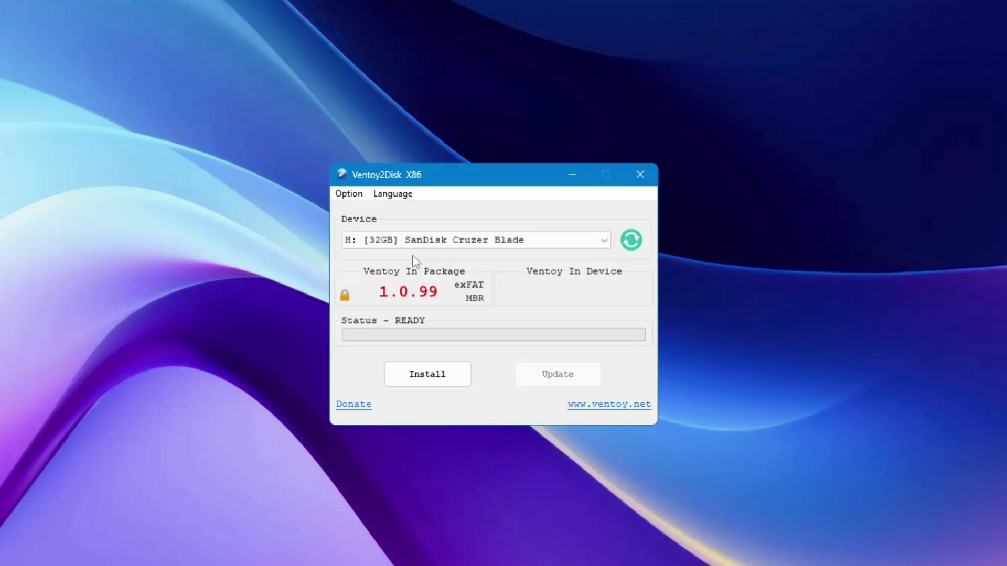
Install Ventoy on the SanDisk drive, confirm both format warnings, then close Ventoy2Disk after success
left_click(437, 376)
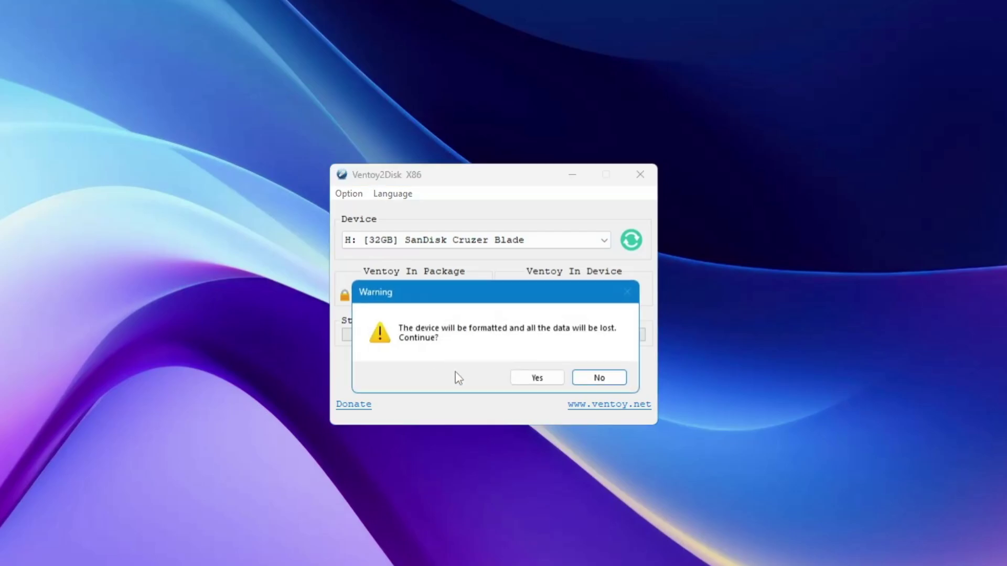
left_click(537, 378)
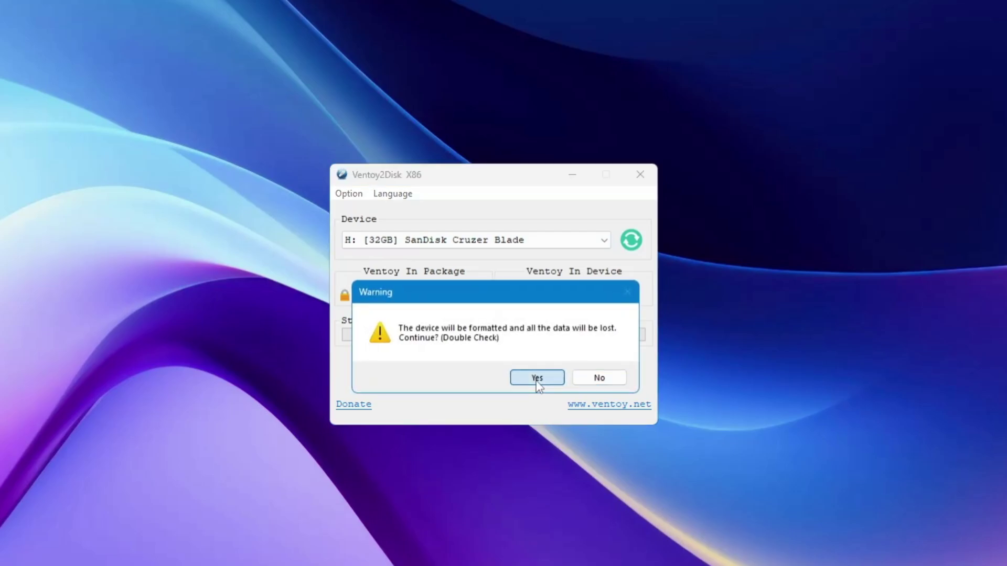
left_click(537, 378)
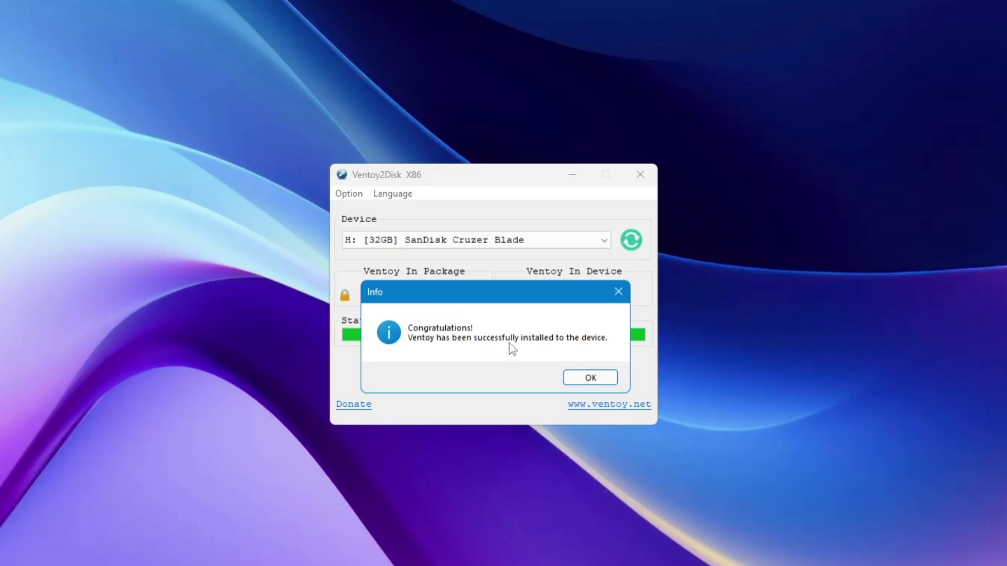
left_click(598, 376)
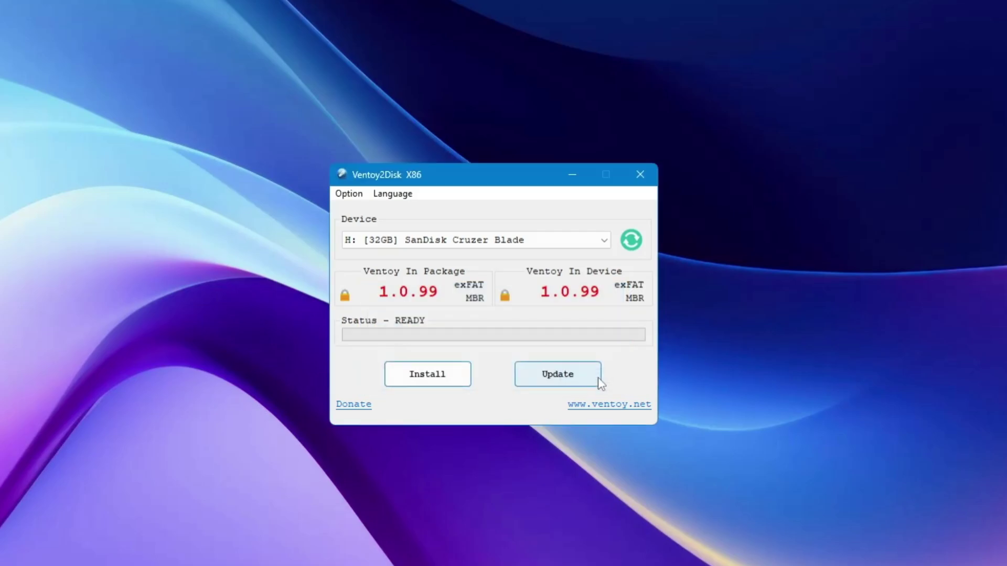
left_click(640, 173)
Check Ventoy (S:) with 28.6 GB free under This PC, then return to Chrome
mouse_move(530, 560)
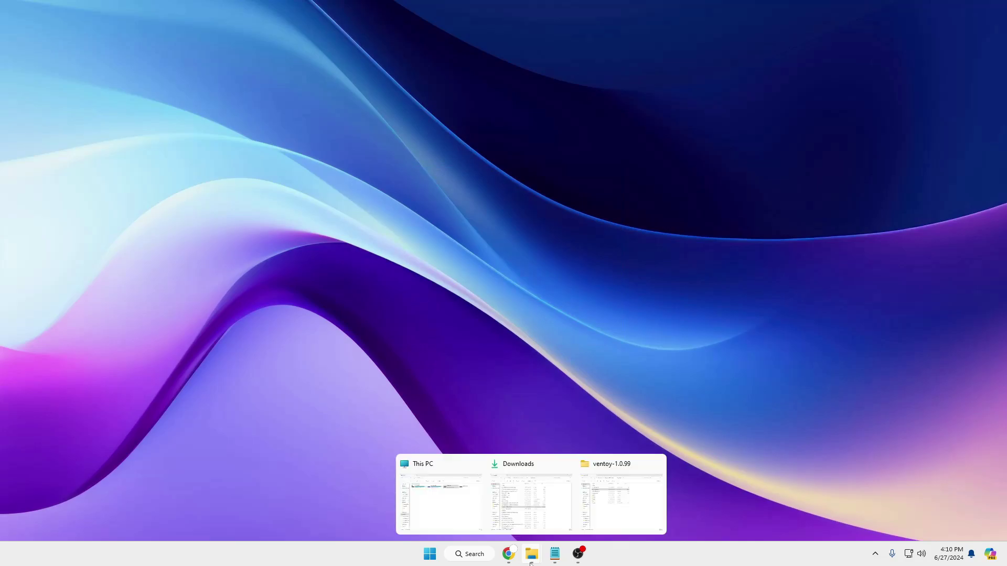
left_click(608, 506)
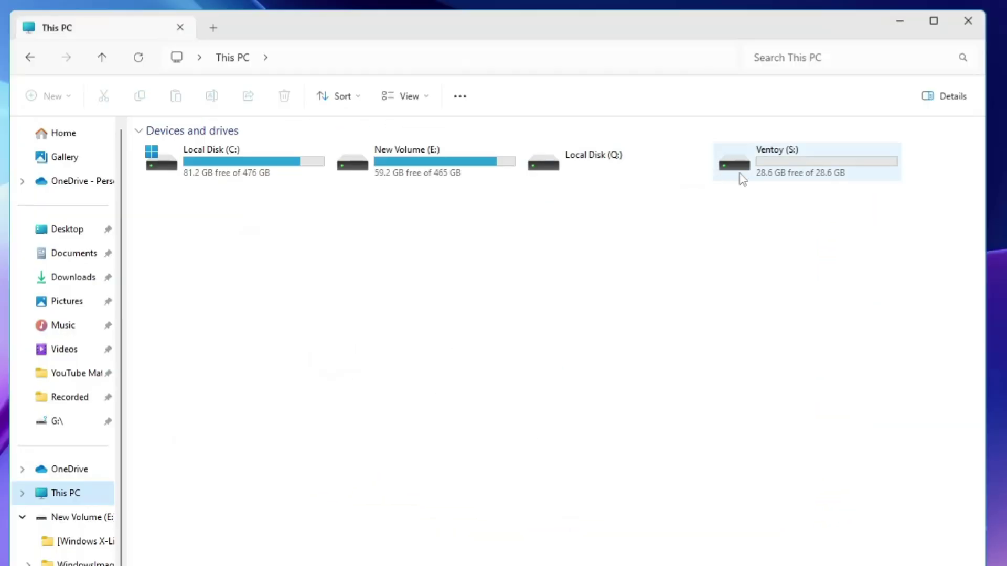
left_click(717, 179)
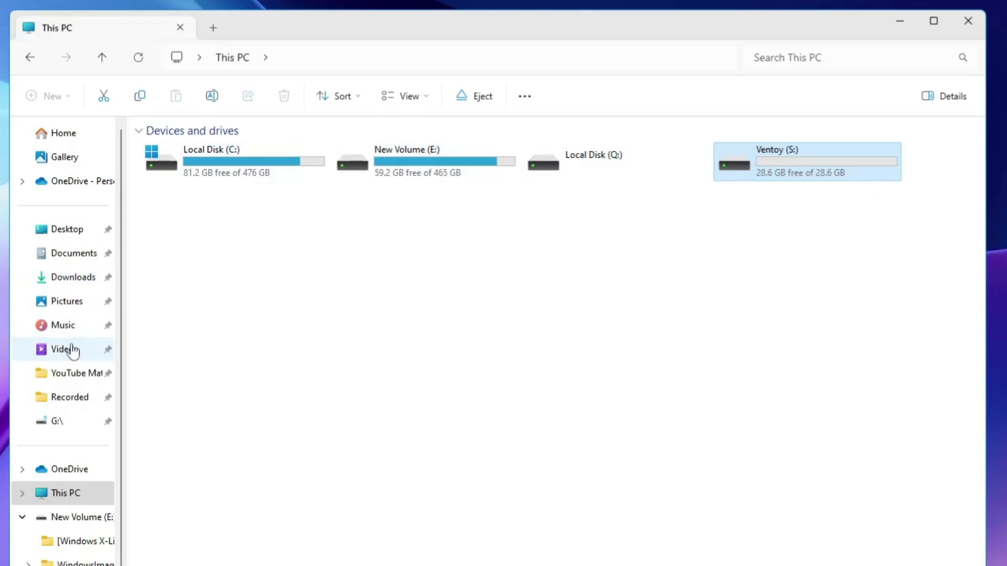
key("alt+Tab")
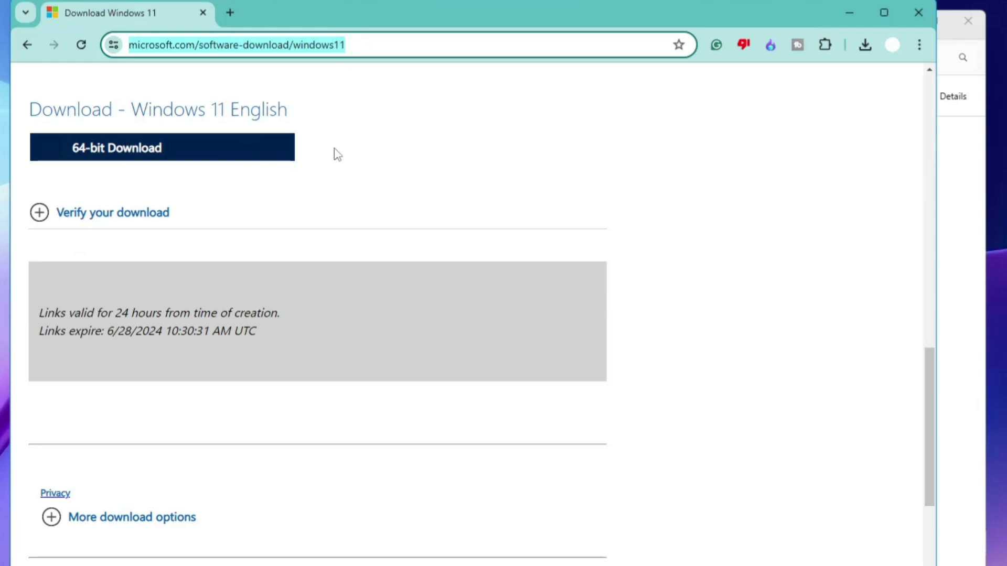
Search Google for 'hirencd' in a new tab and open the Hiren's BootCD PE website
scroll(399, 164, "up", 1)
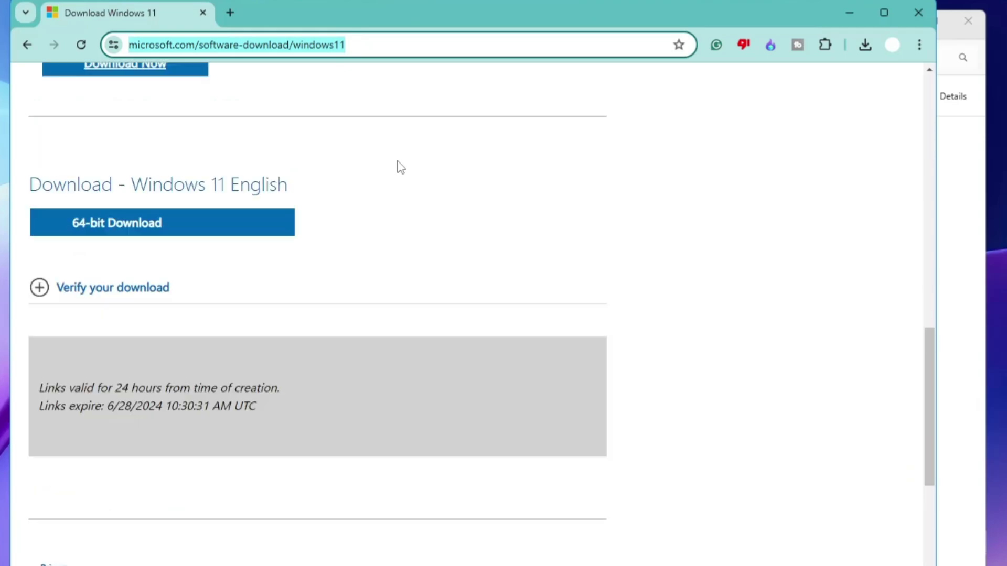
left_click(231, 12)
type("hirencd")
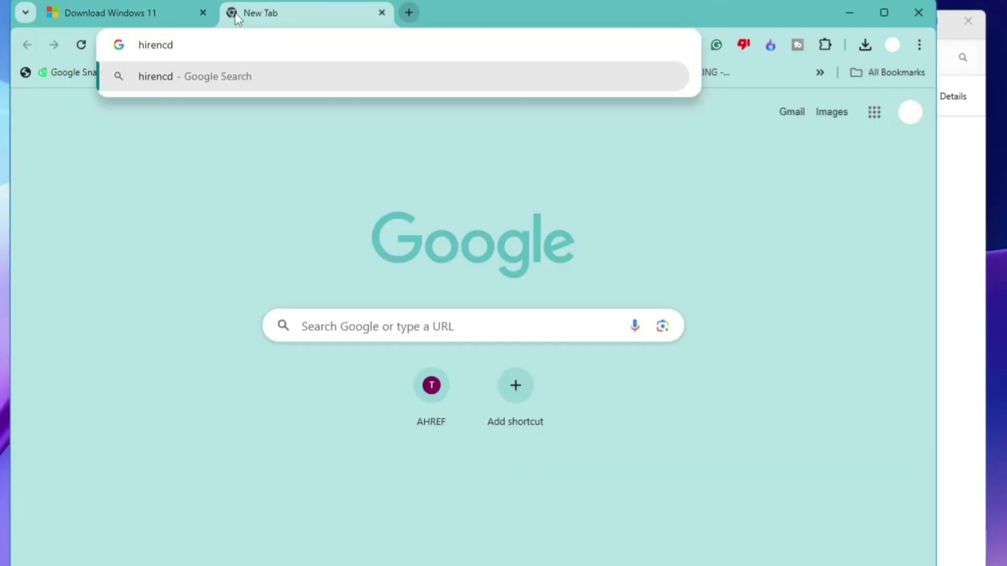
key("Return")
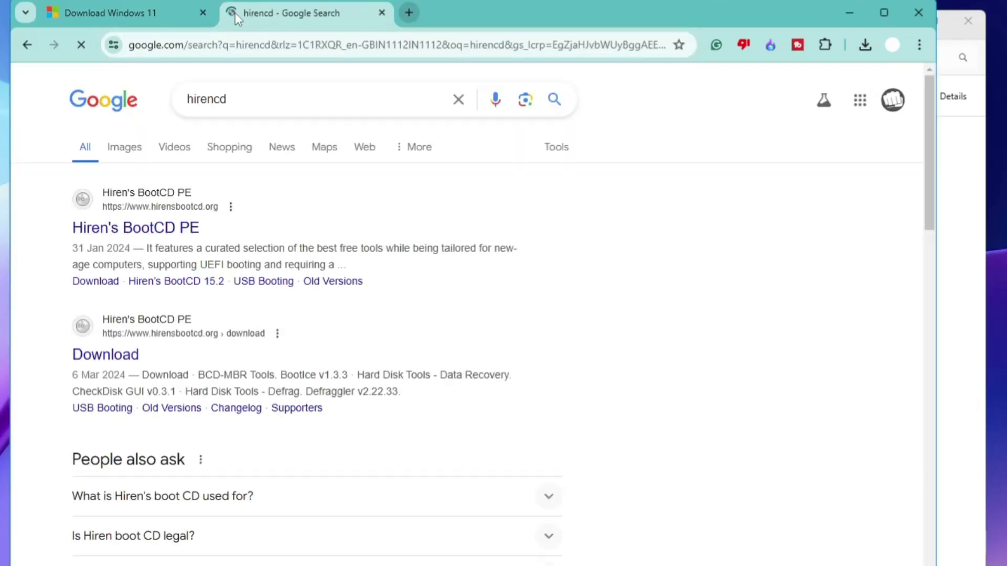
left_click(142, 229)
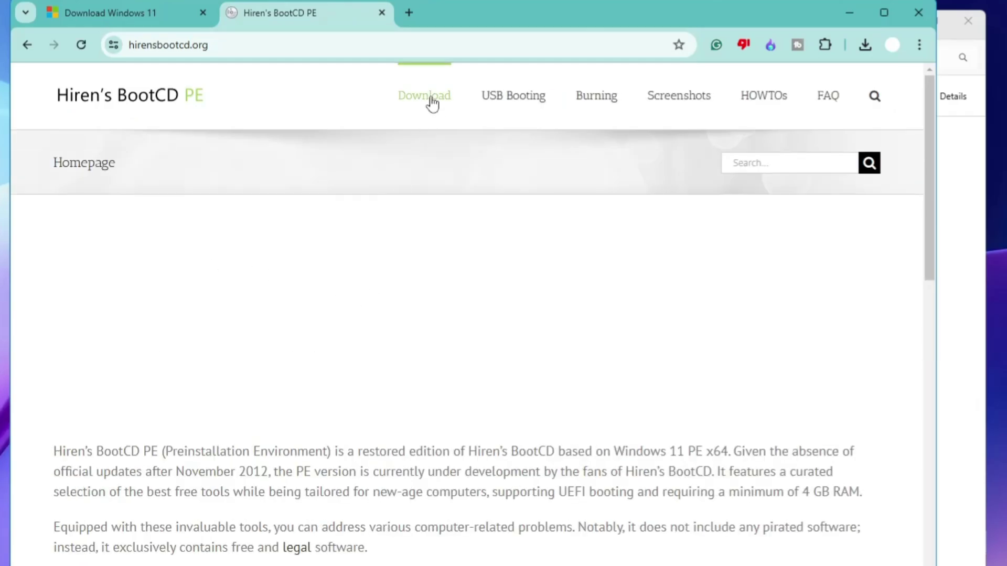
Start downloading HBCD_PE_x64.iso from the site's download page, dismissing the ad
left_click(428, 102)
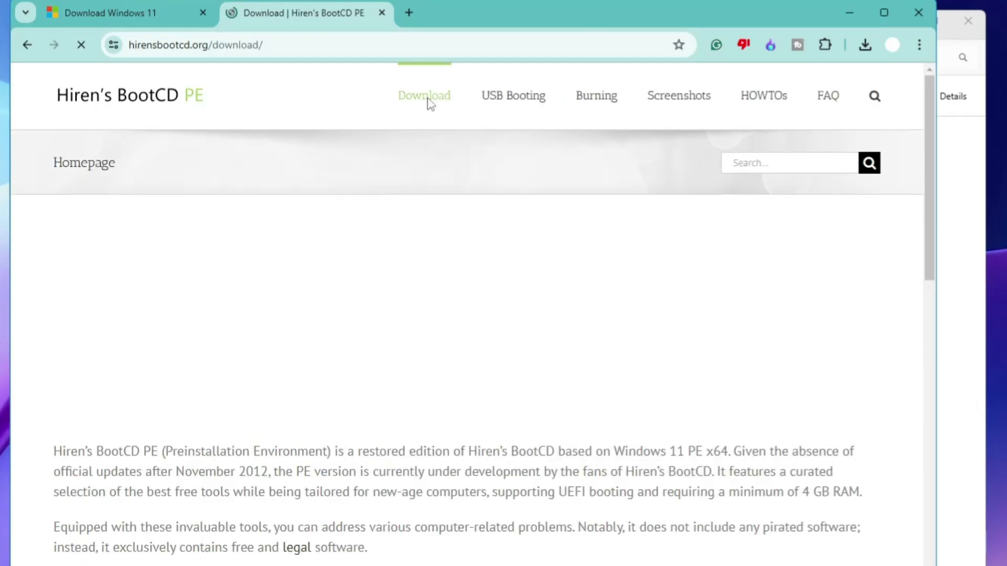
scroll(312, 314, "down", 20)
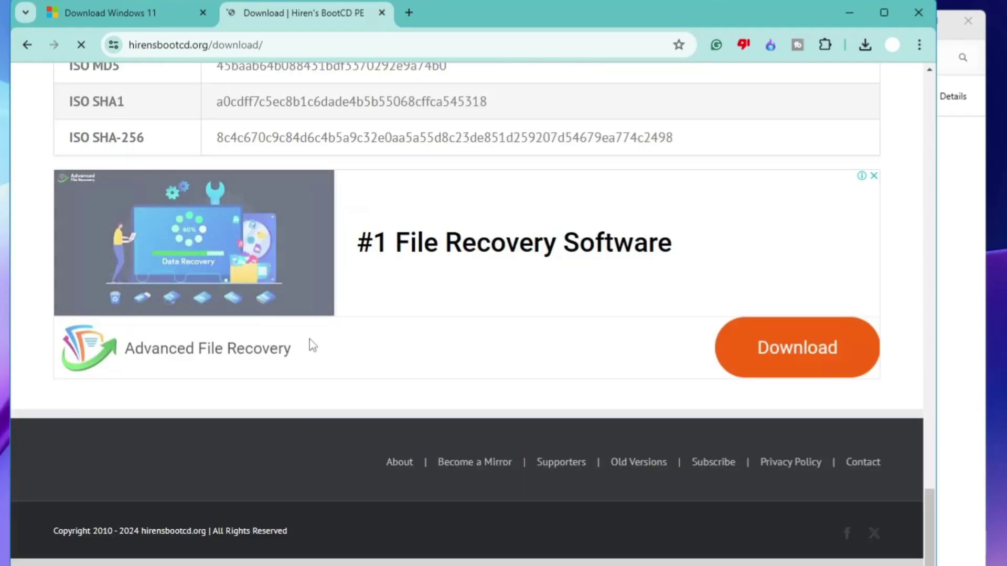
scroll(313, 346, "up", 7)
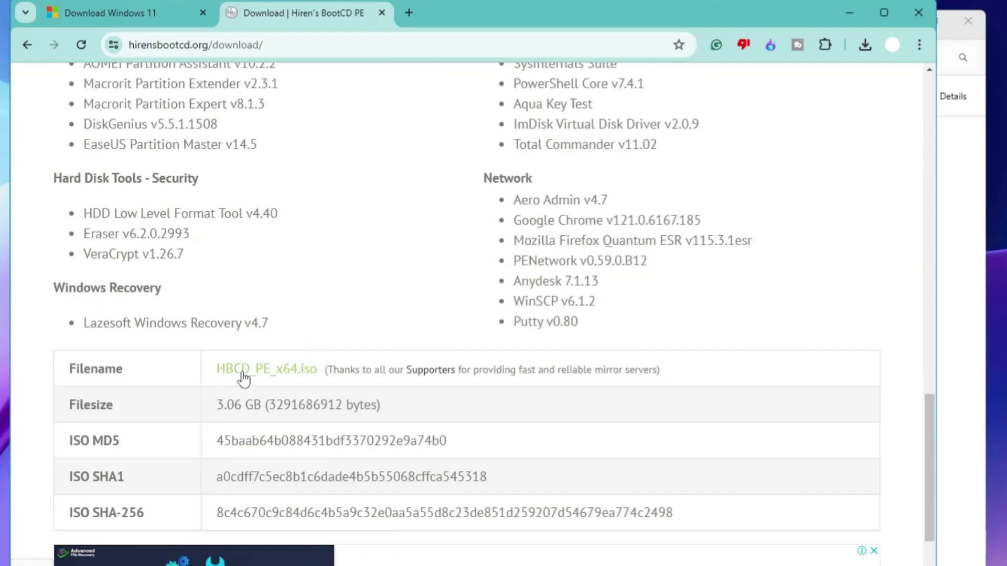
left_click(310, 369)
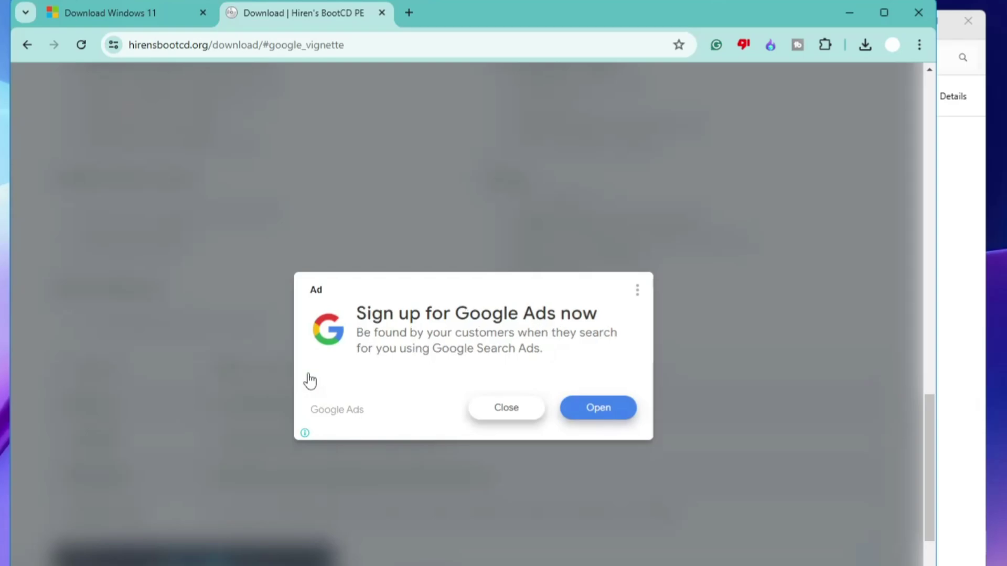
left_click(493, 413)
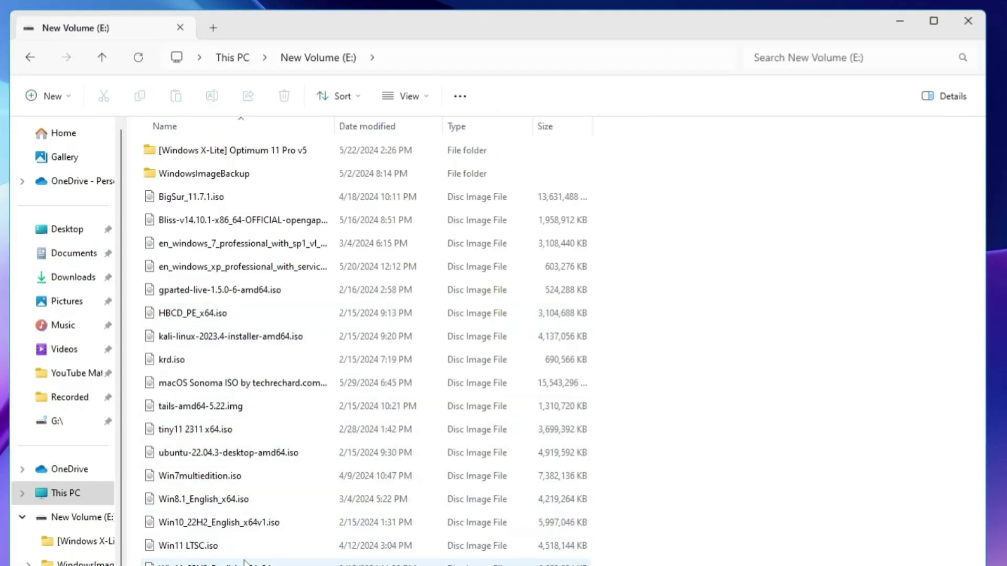
Select Win7multiedition, the Win11 image, ubuntu, tails and HBCD_PE_x64.iso together on New Volume (E:)
left_click(254, 484, "ctrl")
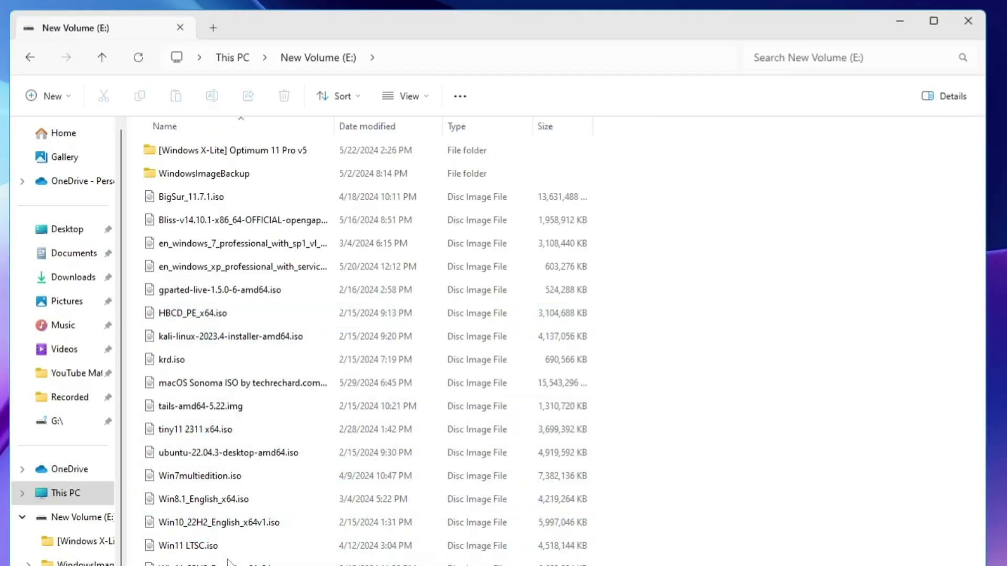
left_click(231, 561, "ctrl")
left_click(220, 453, "ctrl")
left_click(210, 406, "ctrl")
left_click(204, 314, "ctrl")
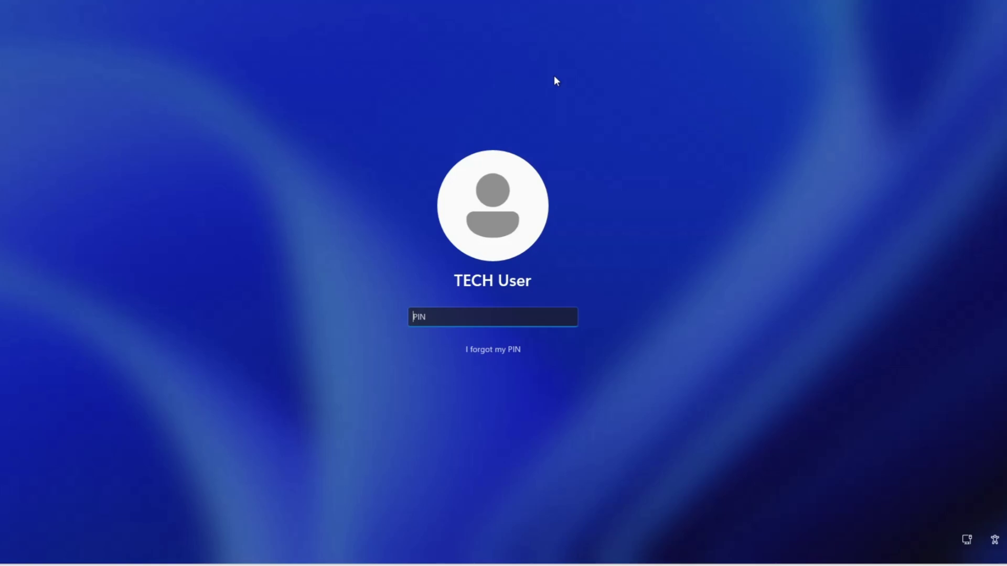
Leave the PIN sign-in screen for the lock screen with Esc
key("Escape")
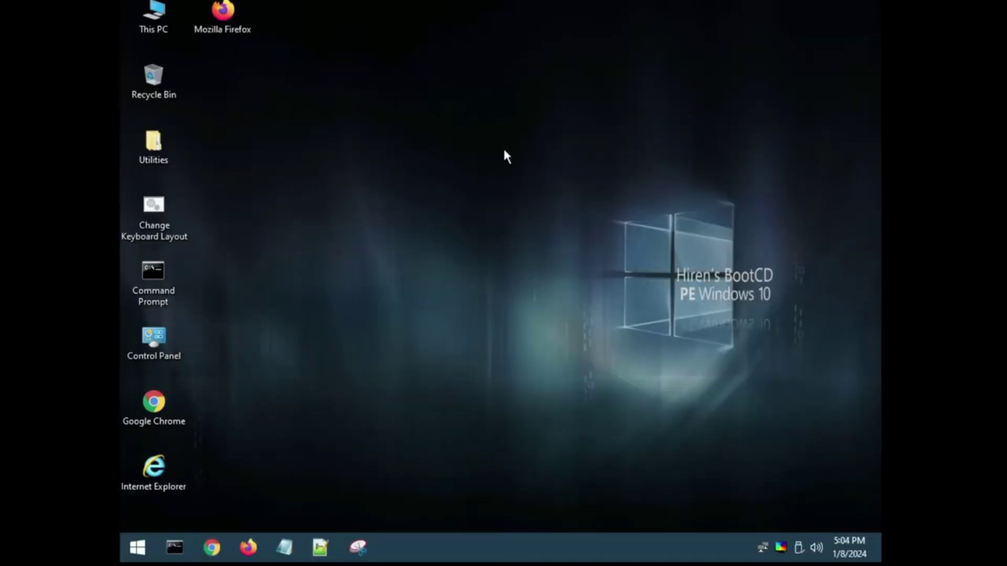
key("super")
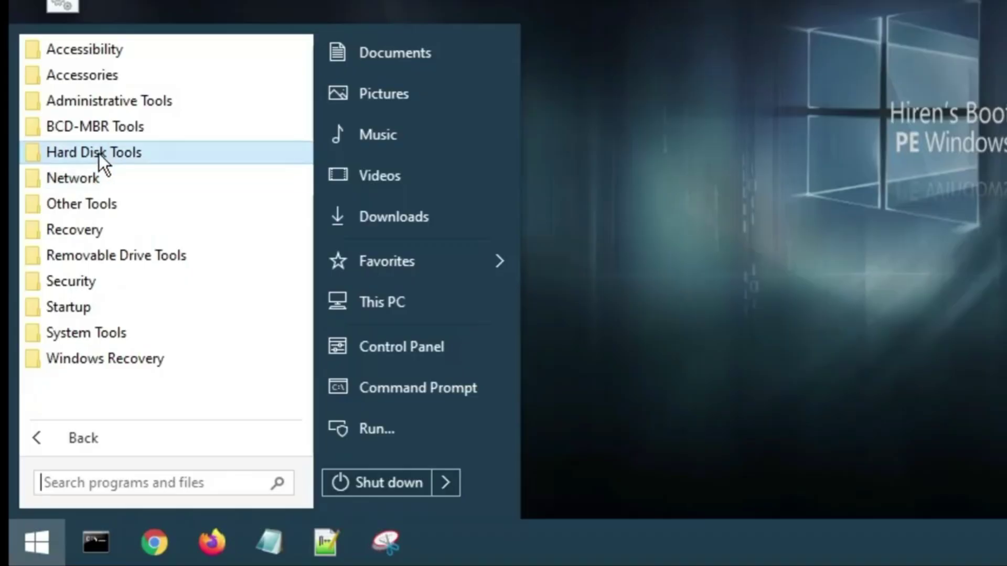
left_click(99, 153)
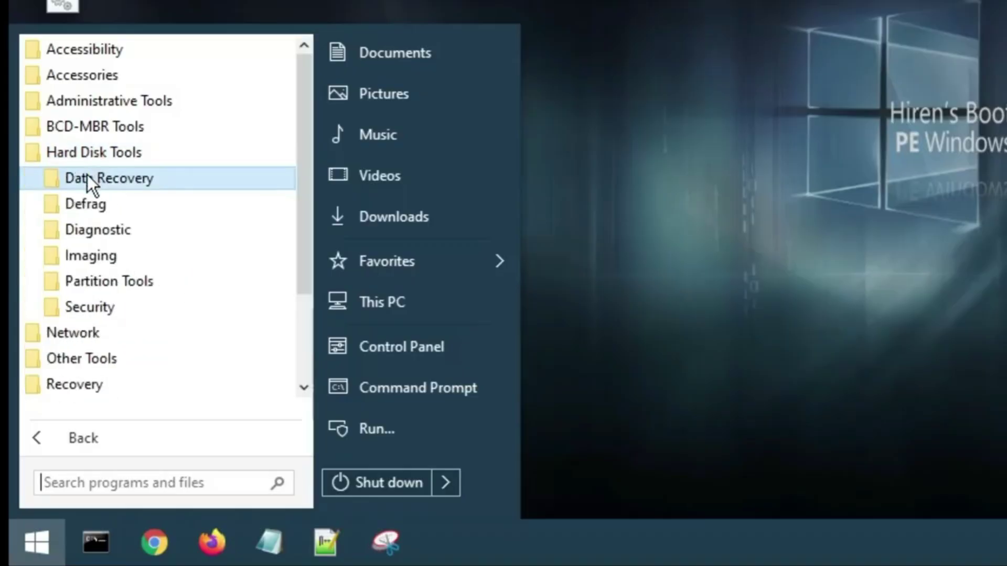
left_click(116, 179)
scroll(118, 210, "down", 1)
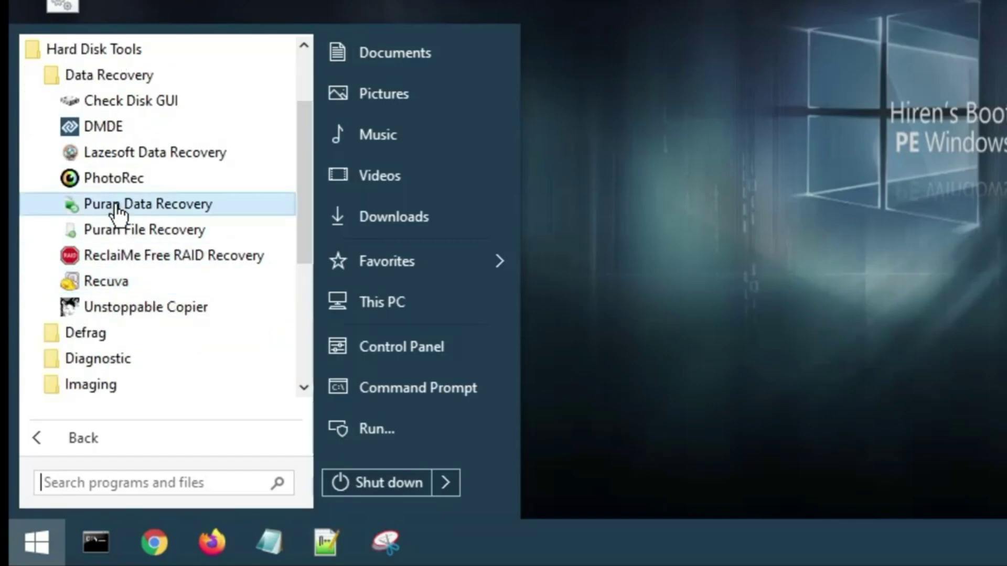
scroll(105, 210, "down", 2)
left_click(99, 176)
left_click(101, 229)
scroll(101, 236, "down", 2)
left_click(92, 255)
scroll(168, 295, "down", 1)
left_click(100, 332)
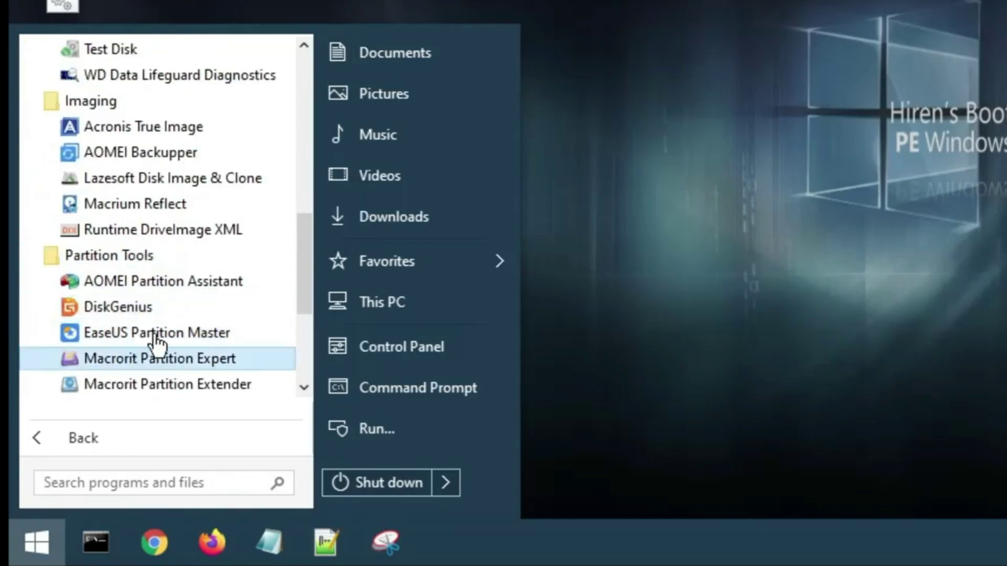
scroll(126, 299, "down", 6)
scroll(95, 260, "down", 1)
left_click(94, 259)
left_click(93, 256)
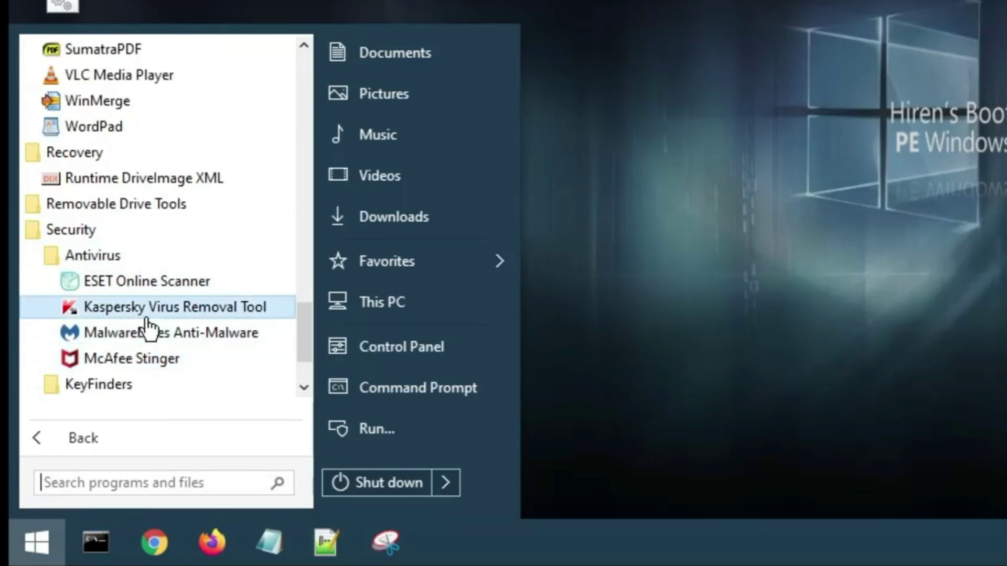